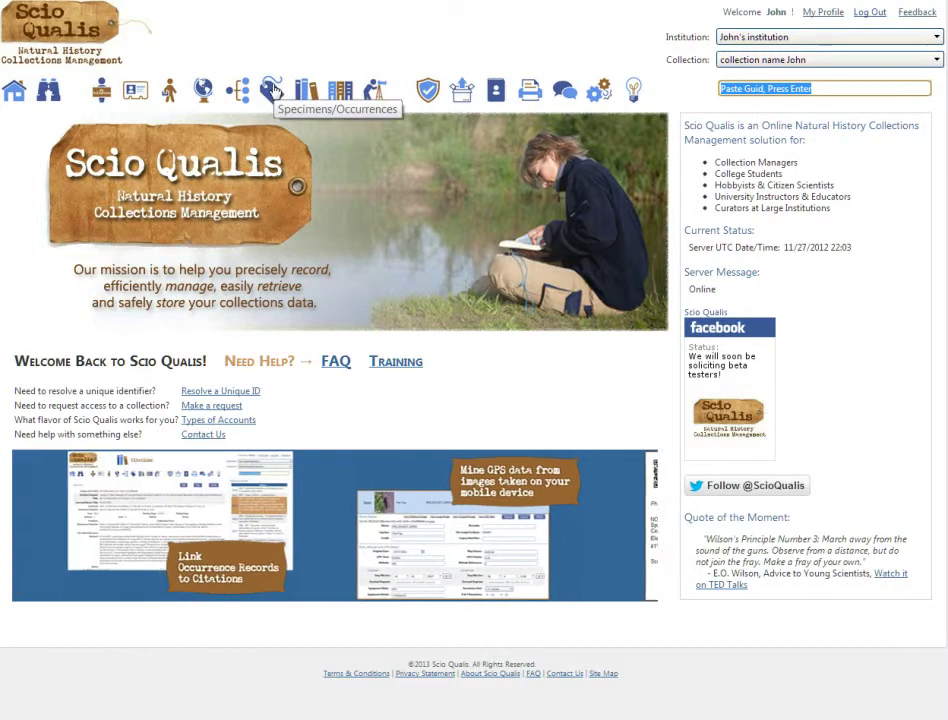
Open the Fabyan Forest Preserve locality from the Localities section
click(287, 91)
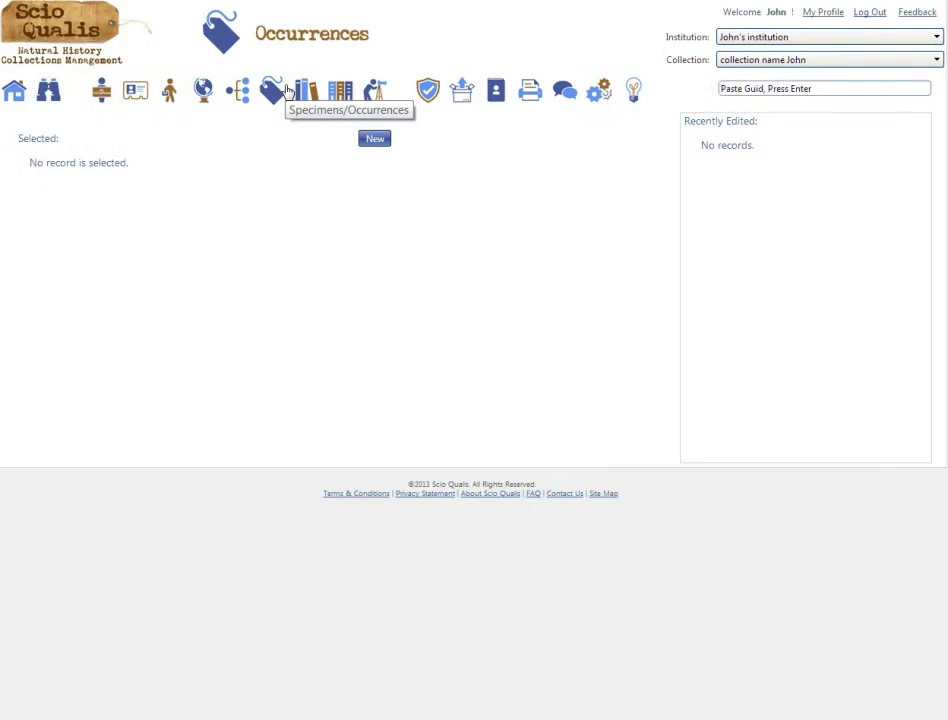
click(203, 89)
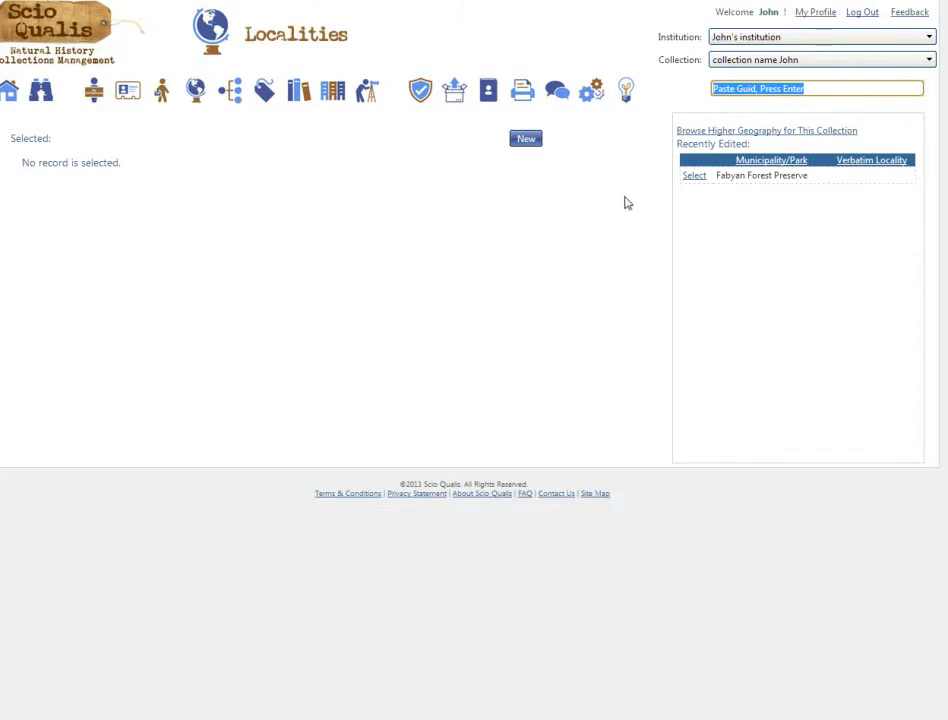
click(698, 178)
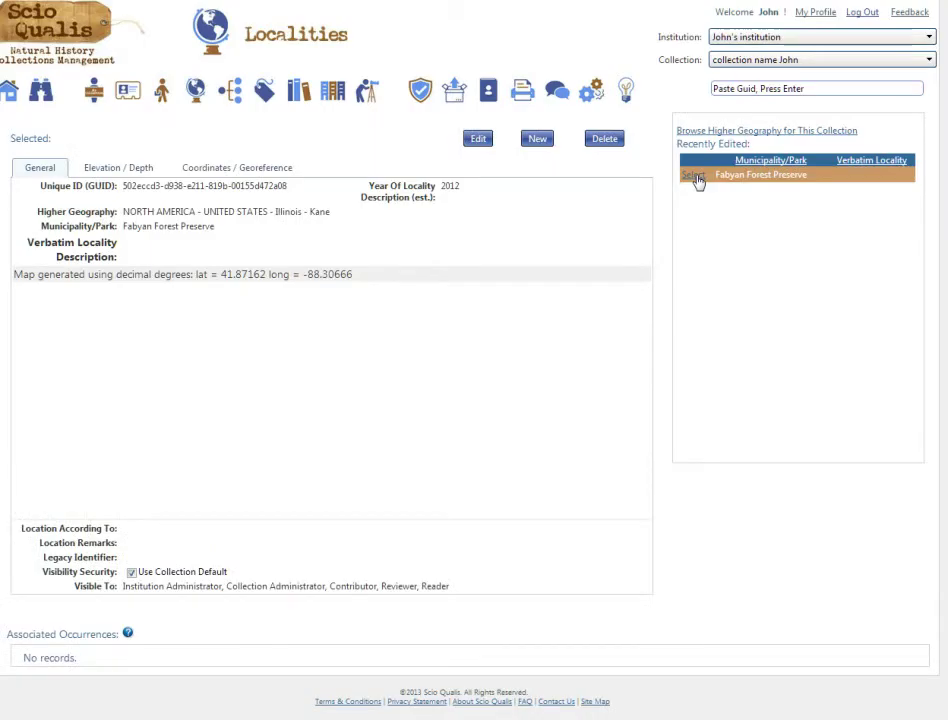
Switch to Scio Qualis Examples and Mixed Example Collection, and paste a record GUID into the lookup box
click(730, 42)
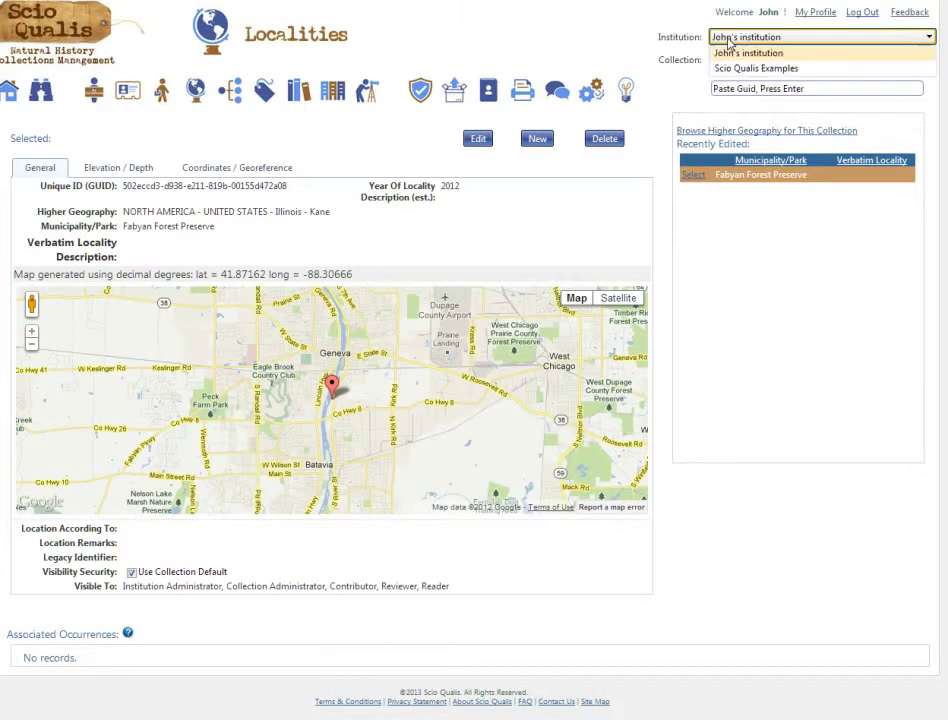
click(800, 69)
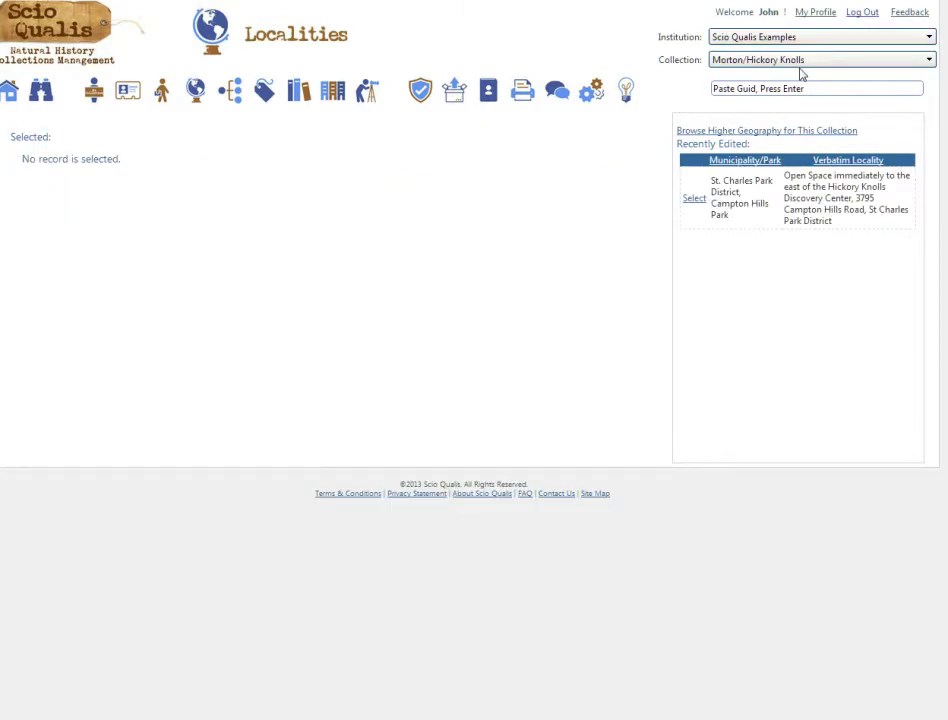
click(800, 63)
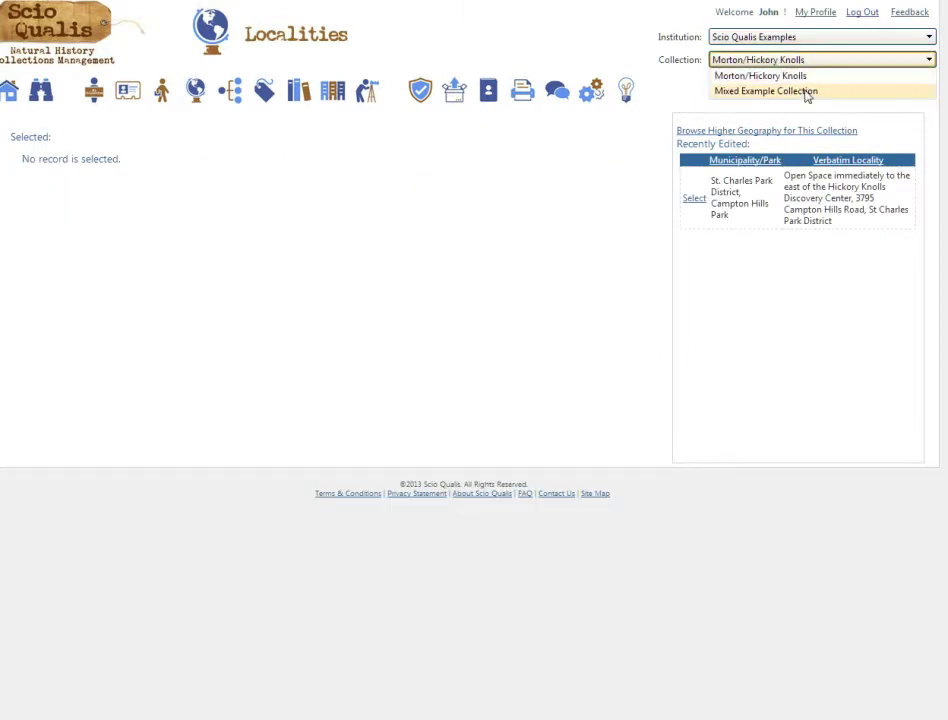
click(808, 92)
click(788, 87)
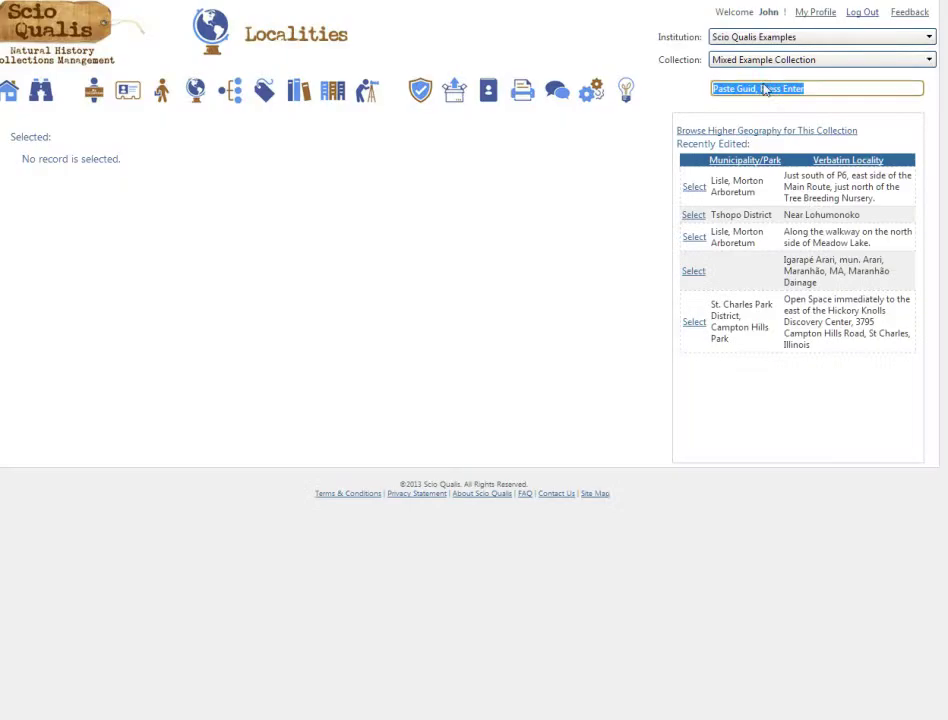
text(eb64b9e2-7927-e211-9f24-2c27d7b315ea)
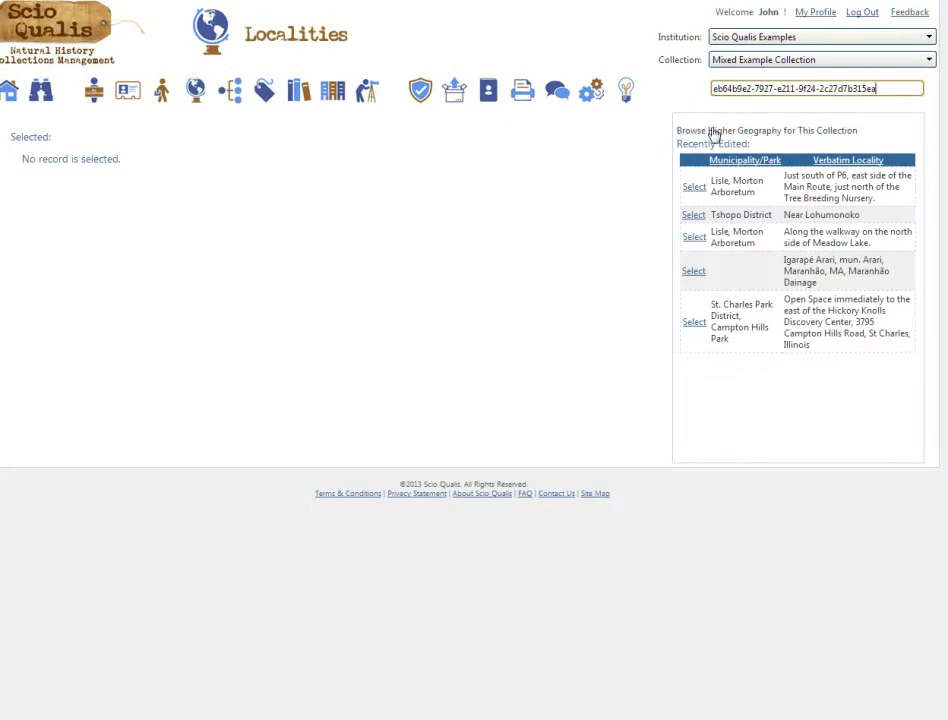
Load occurrence RTS1855 and show its Basic Pin Label in the report viewer
key(Return)
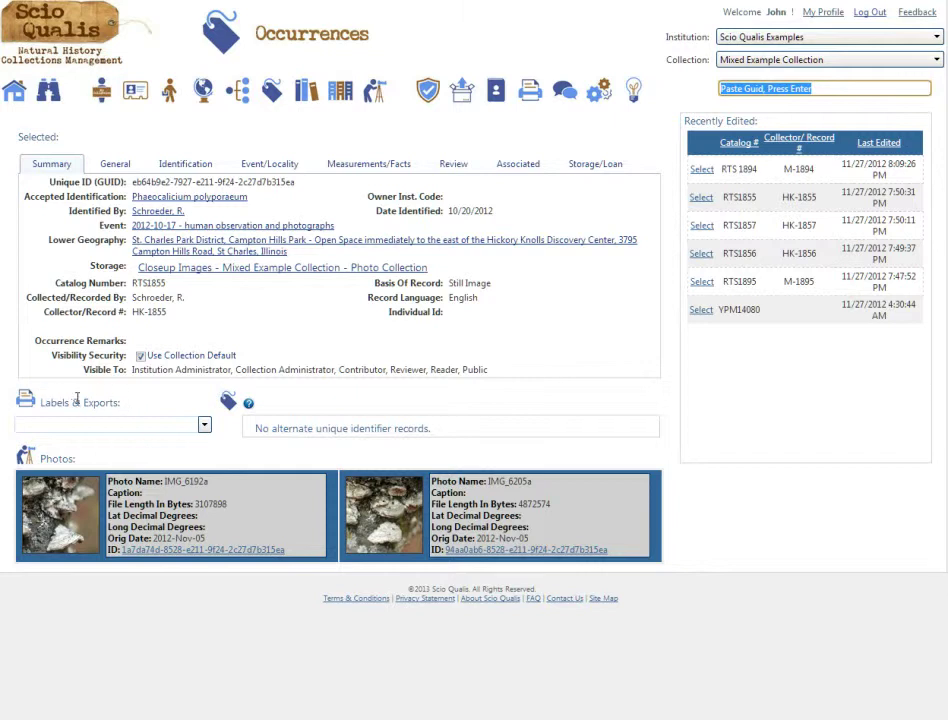
click(205, 426)
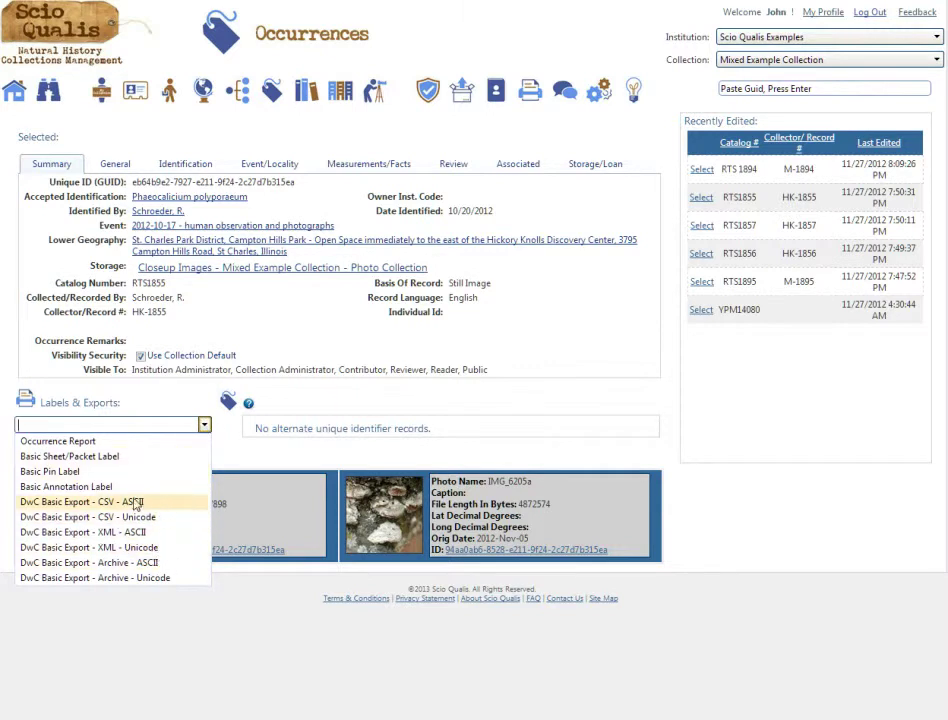
click(94, 477)
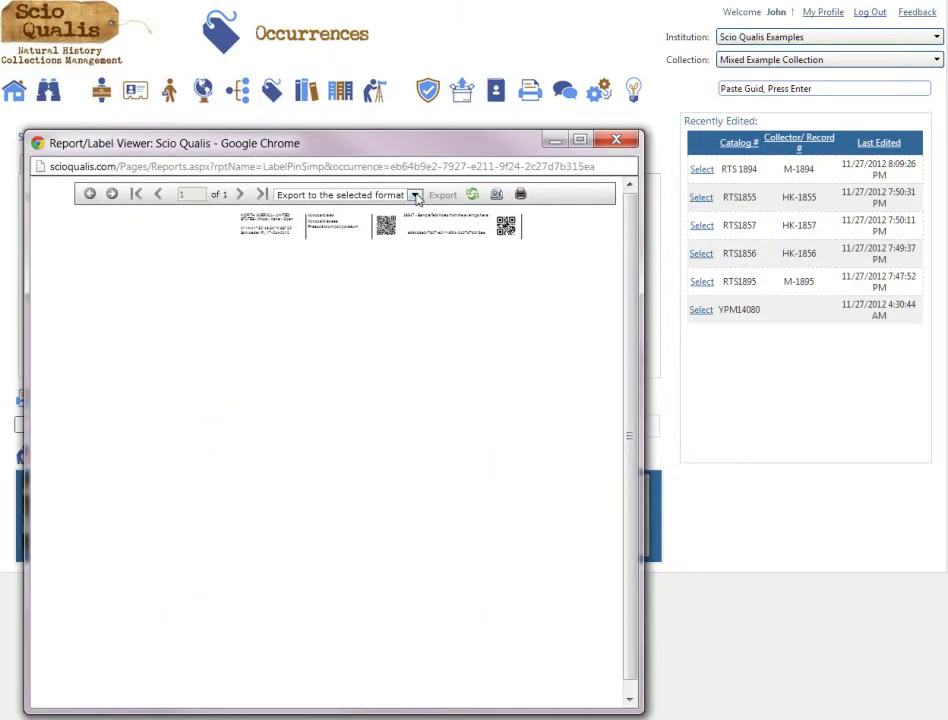
click(413, 195)
Export the pin label as an Acrobat (PDF) file, saving LabelPin_SimpleWithDups (3).pdf
click(362, 220)
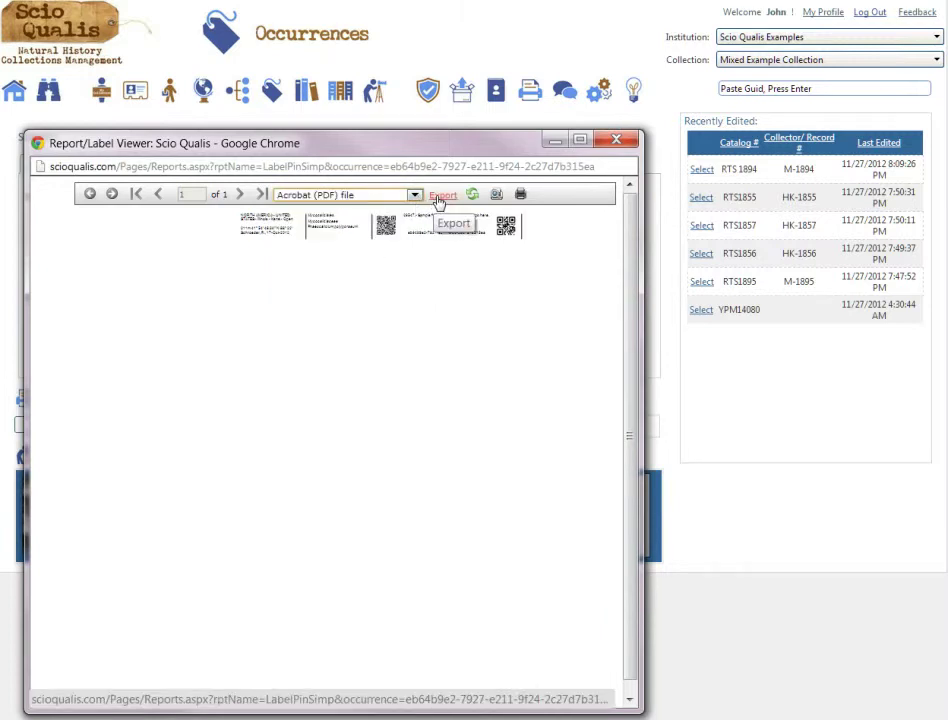
click(415, 196)
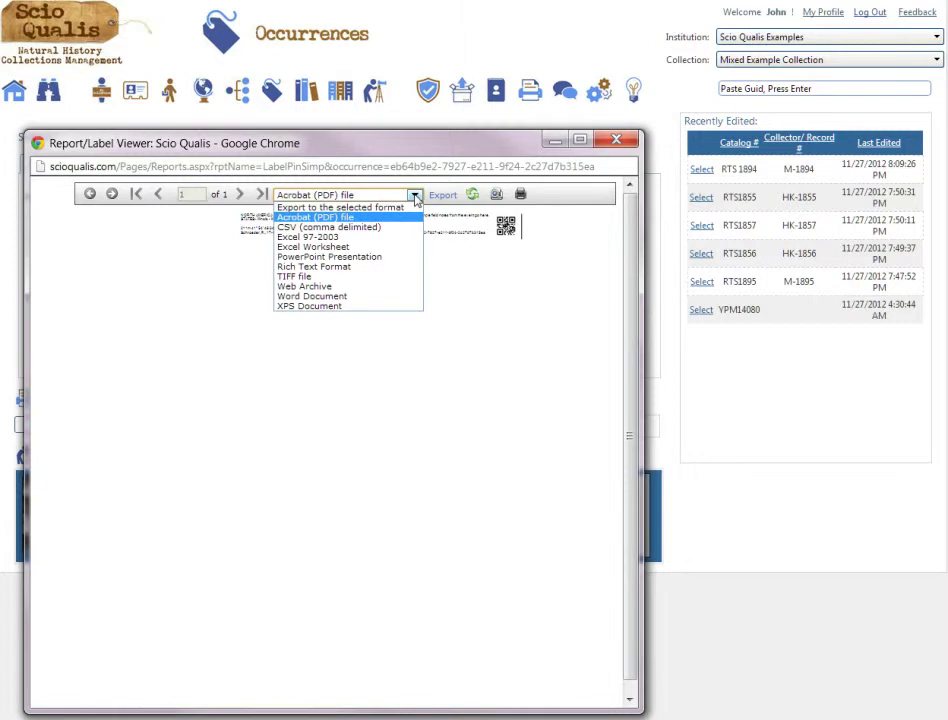
click(415, 197)
click(440, 195)
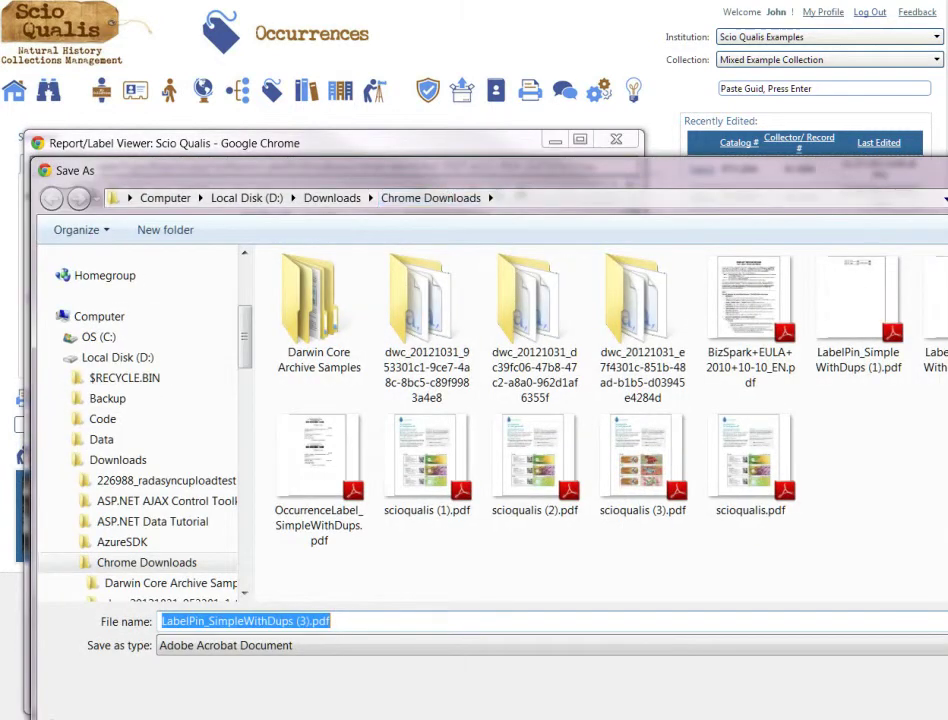
key(Return)
Open the downloaded label PDF and zoom it to 200%
click(123, 690)
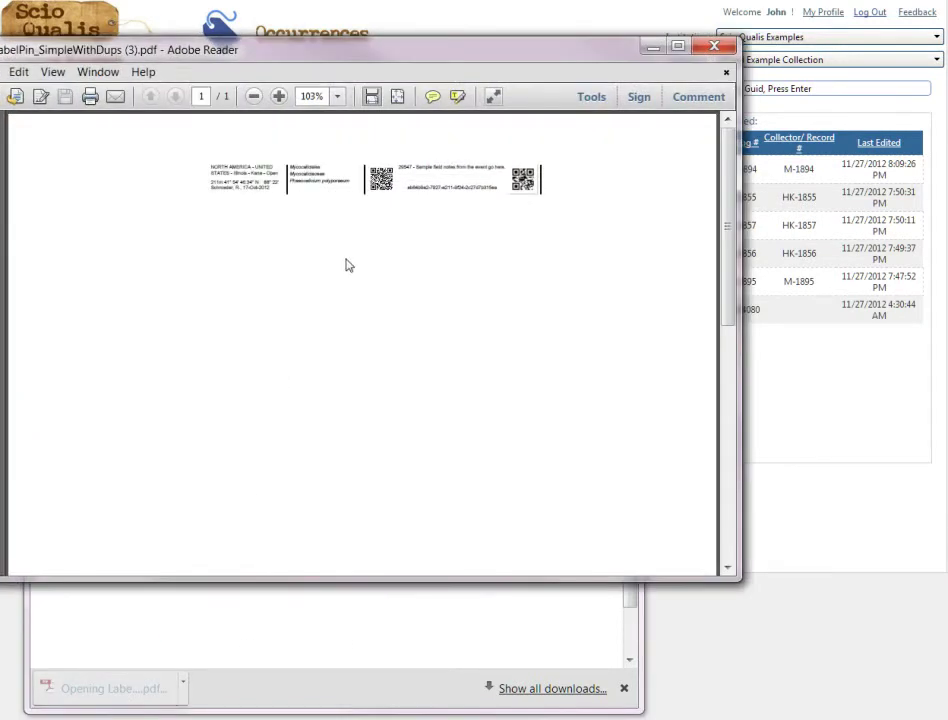
click(339, 96)
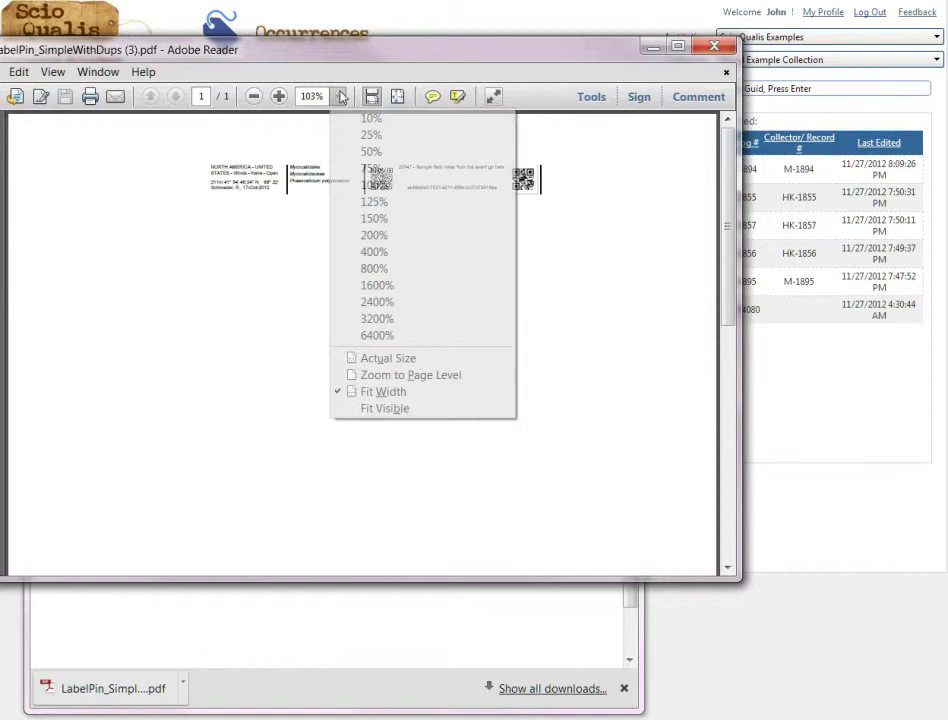
click(366, 235)
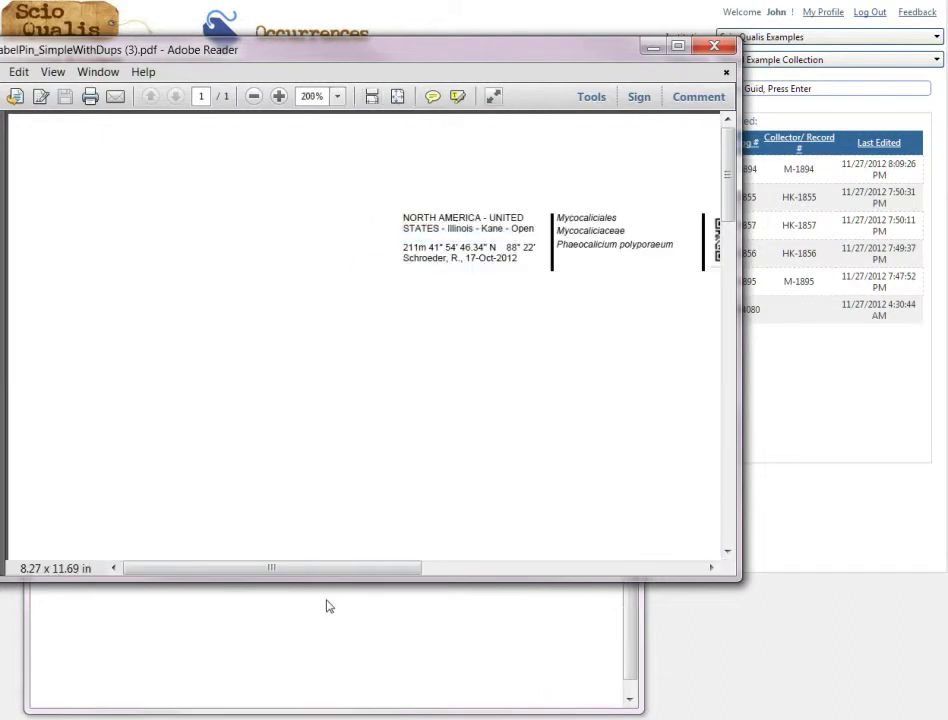
drag(333, 568, 486, 576)
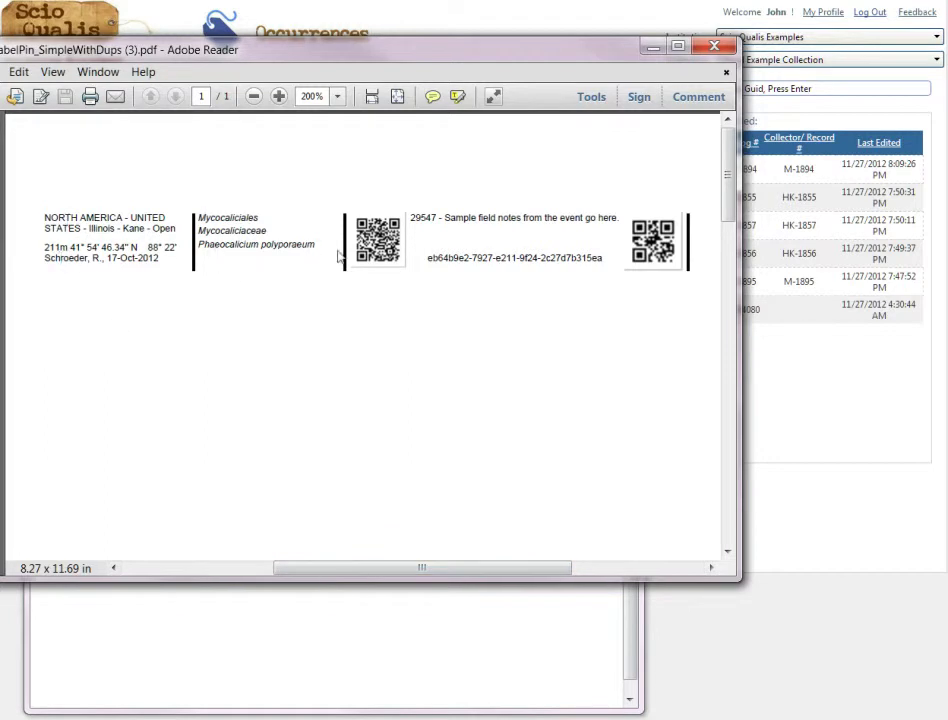
Select the field note number 29547 and the occurrence GUID printed on the label
double_click(415, 217)
drag(425, 257, 589, 270)
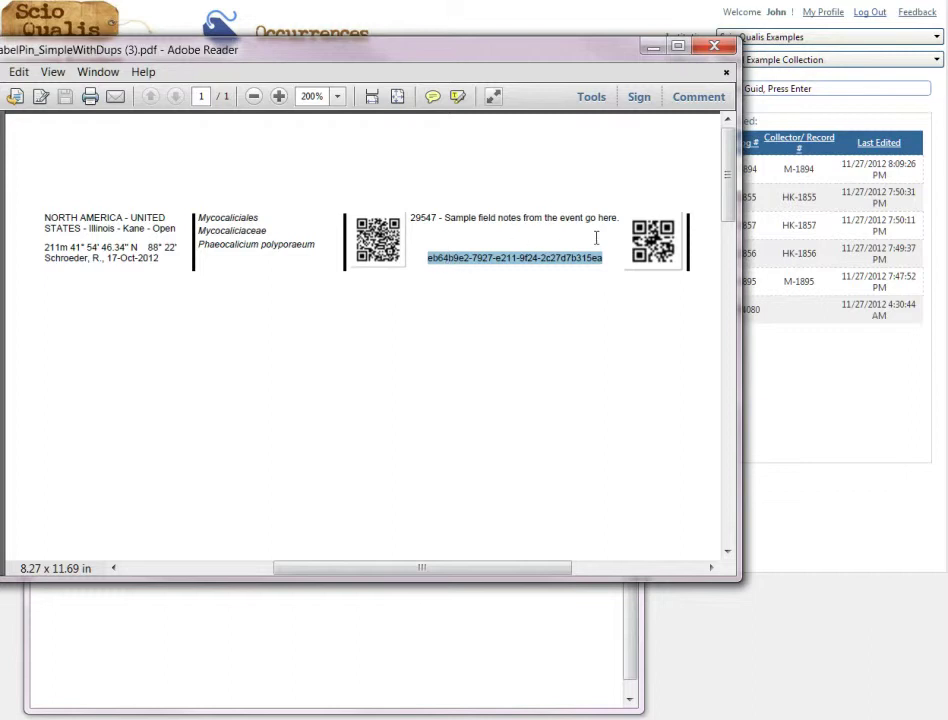
click(427, 215)
double_click(427, 215)
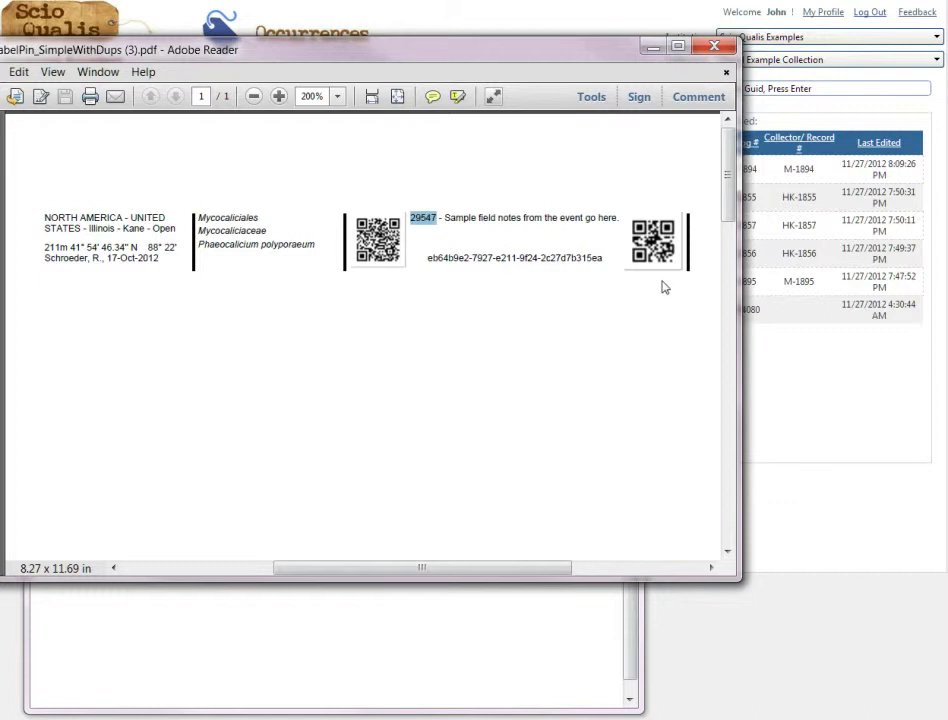
Close the label PDF and viewer, then preview the Occurrence Report in an enlarged viewer
click(714, 45)
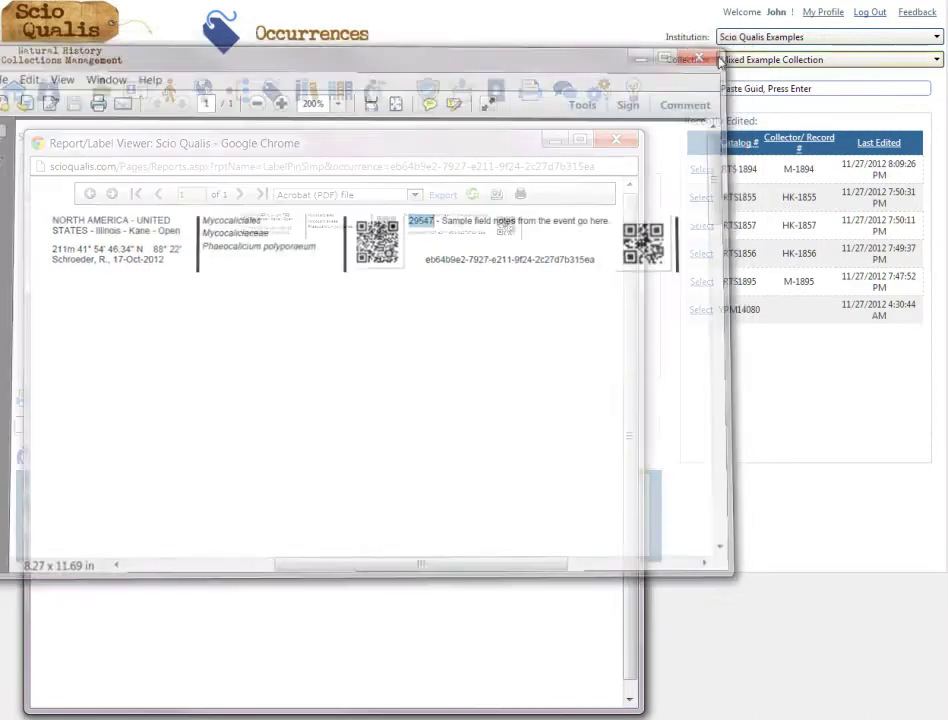
click(465, 112)
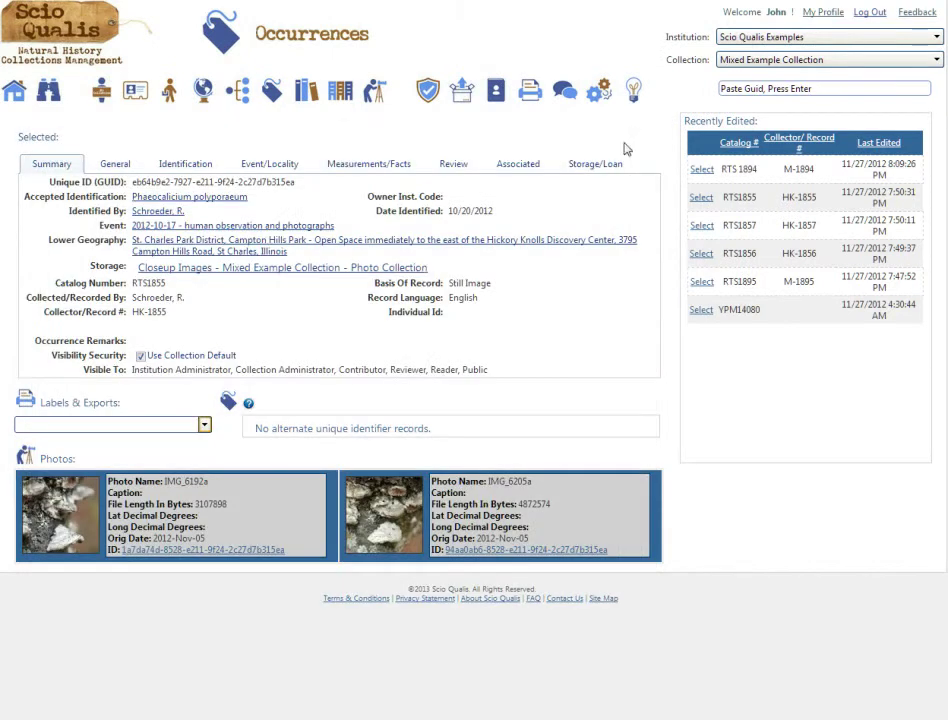
click(204, 424)
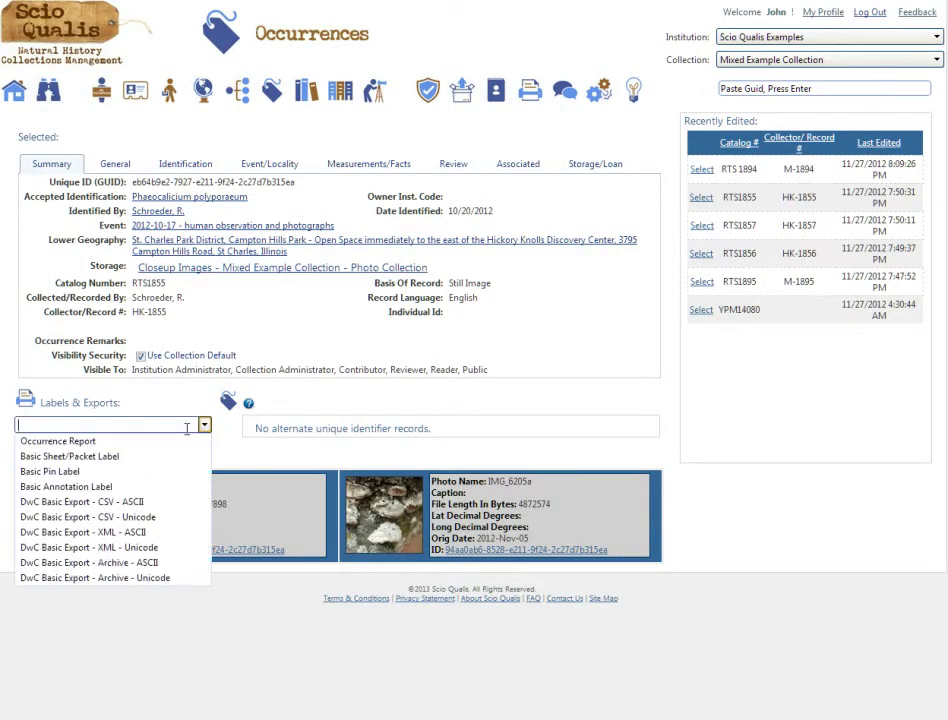
click(111, 449)
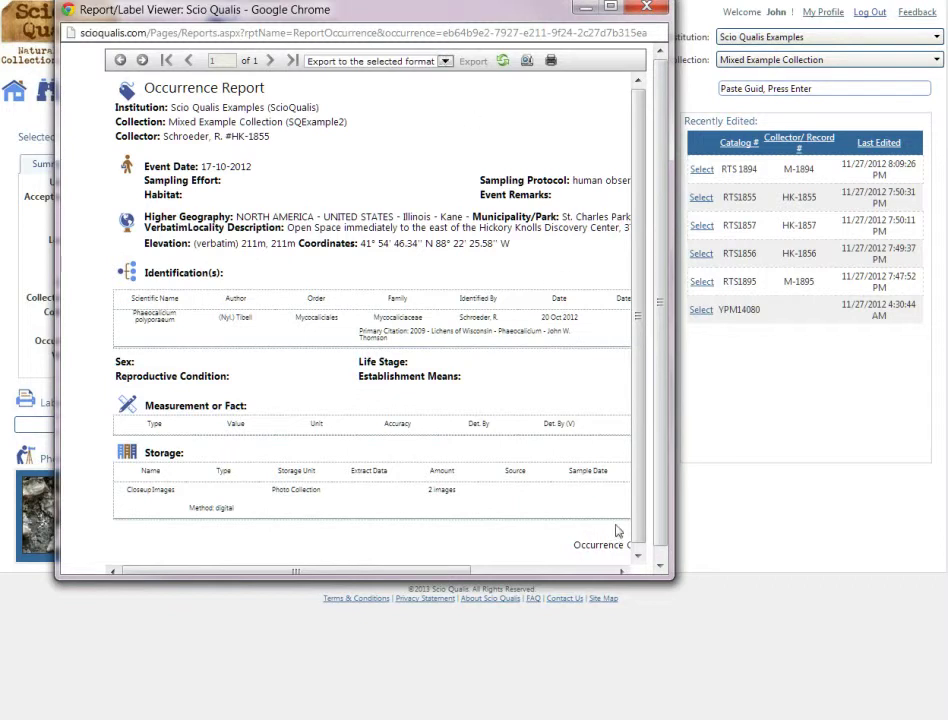
drag(673, 578, 843, 685)
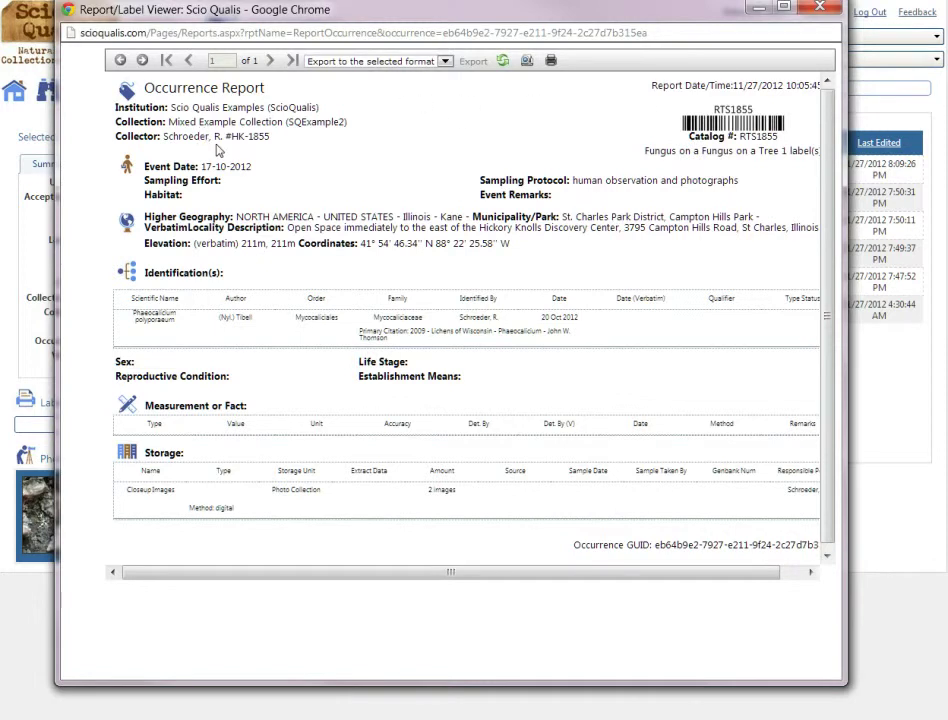
Check the report's export formats, close the viewer, and return to RTS1855's general details
click(445, 62)
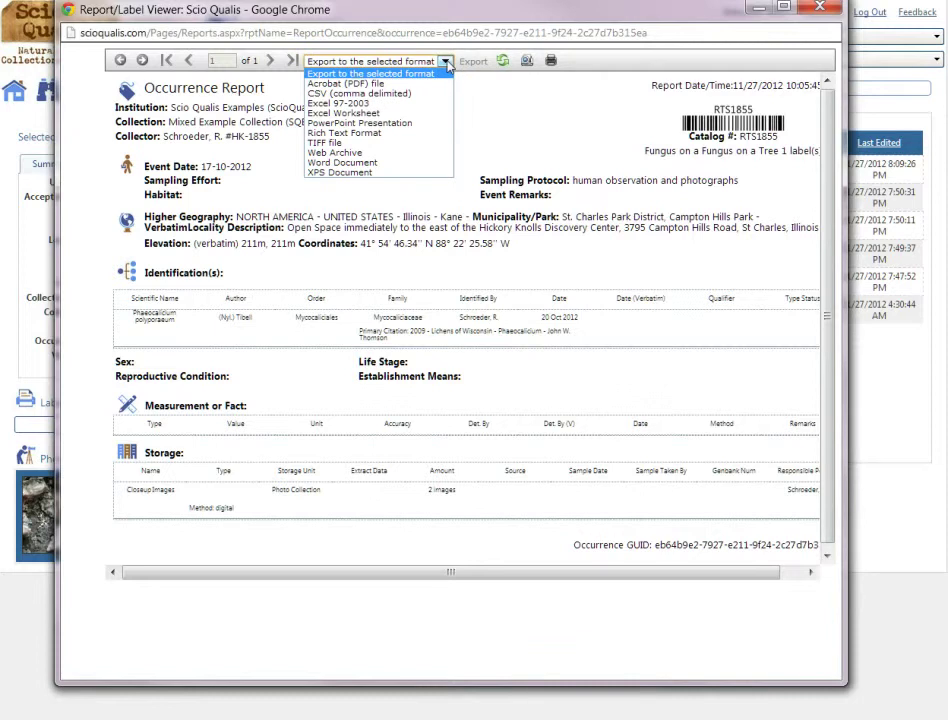
click(822, 10)
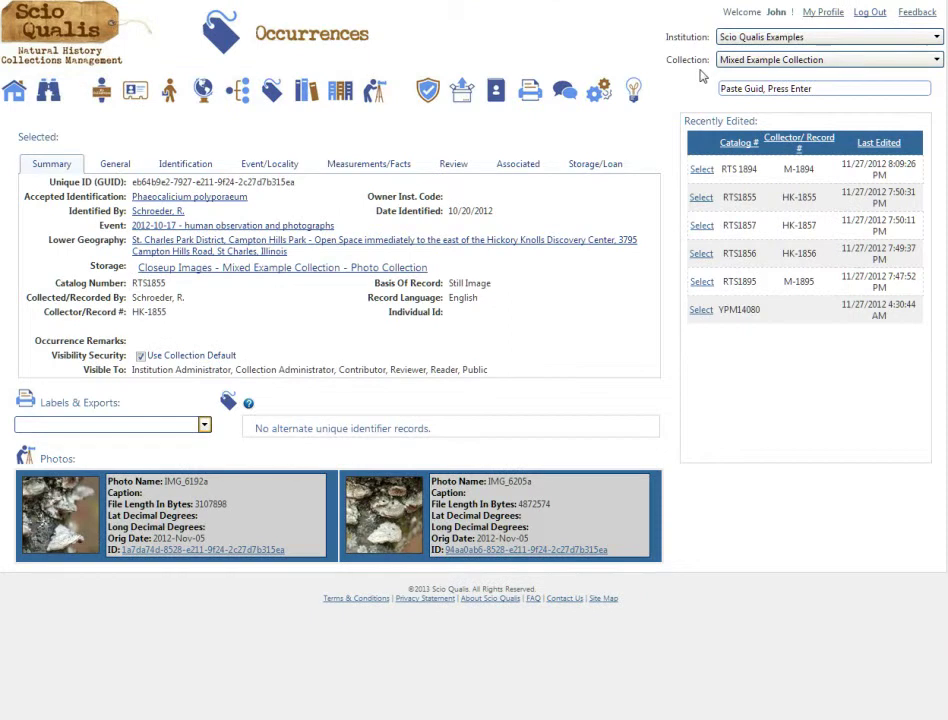
click(118, 163)
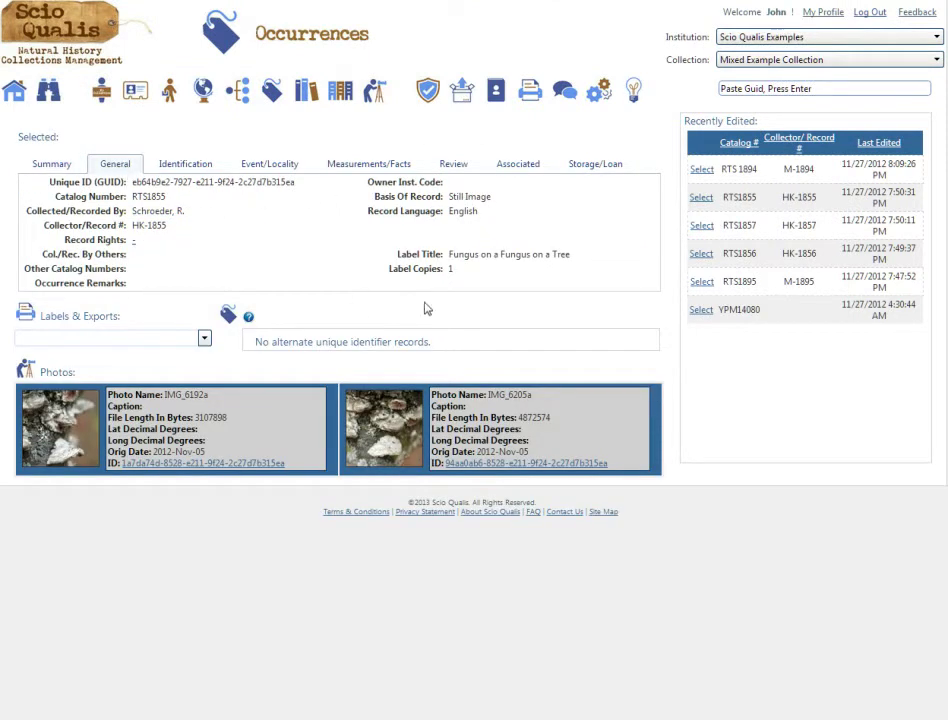
Export RTS1855 via the Darwin Core occurrence option and save the resulting .csv file
drag(394, 269, 472, 278)
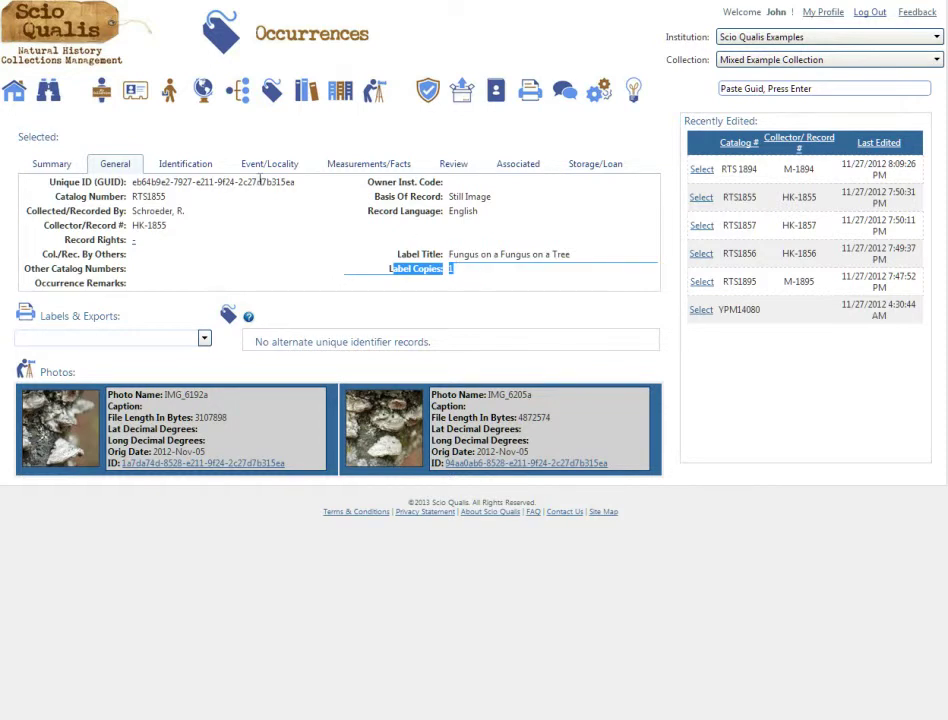
click(204, 338)
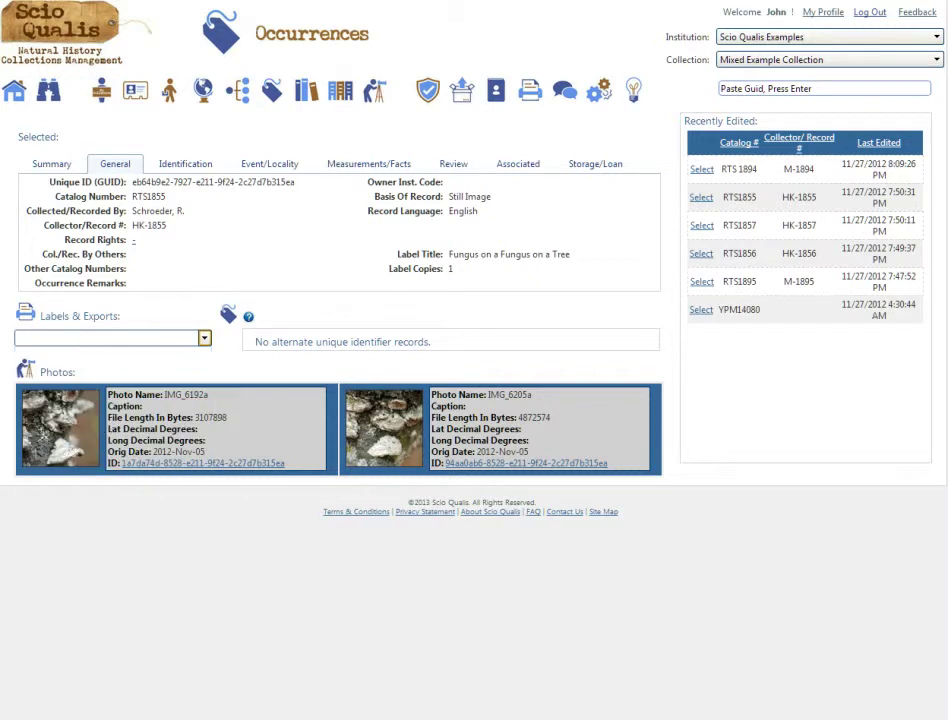
key(Escape)
key(Return)
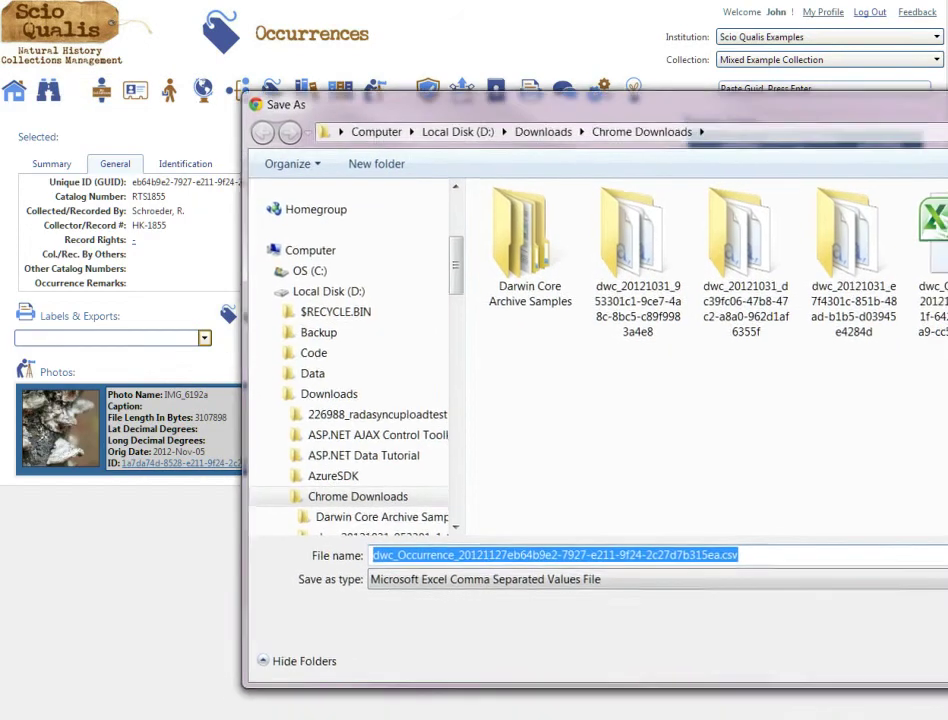
key(Return)
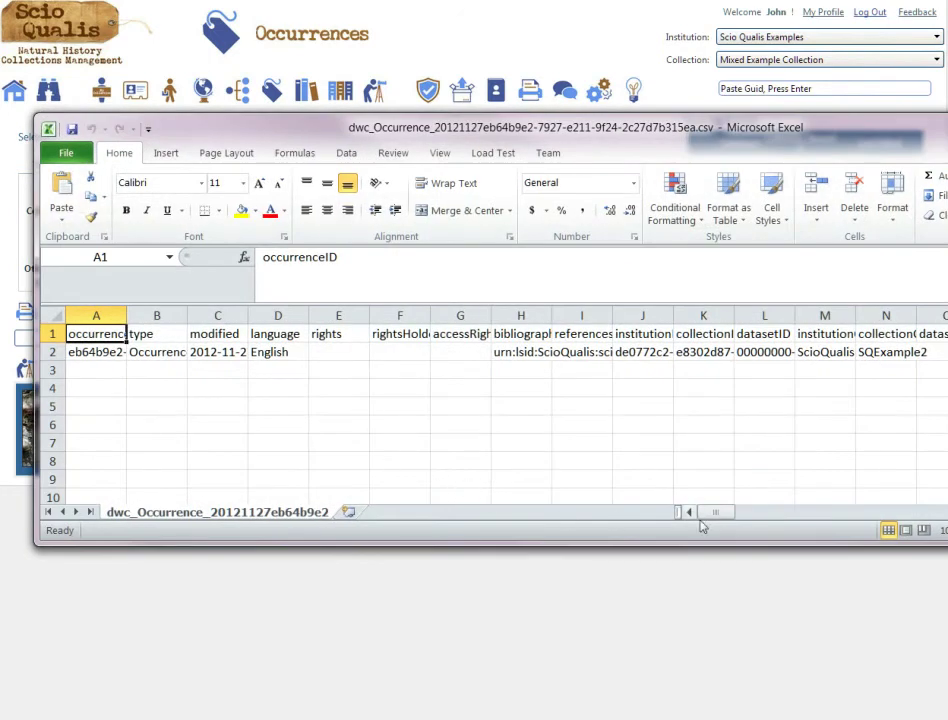
click(760, 518)
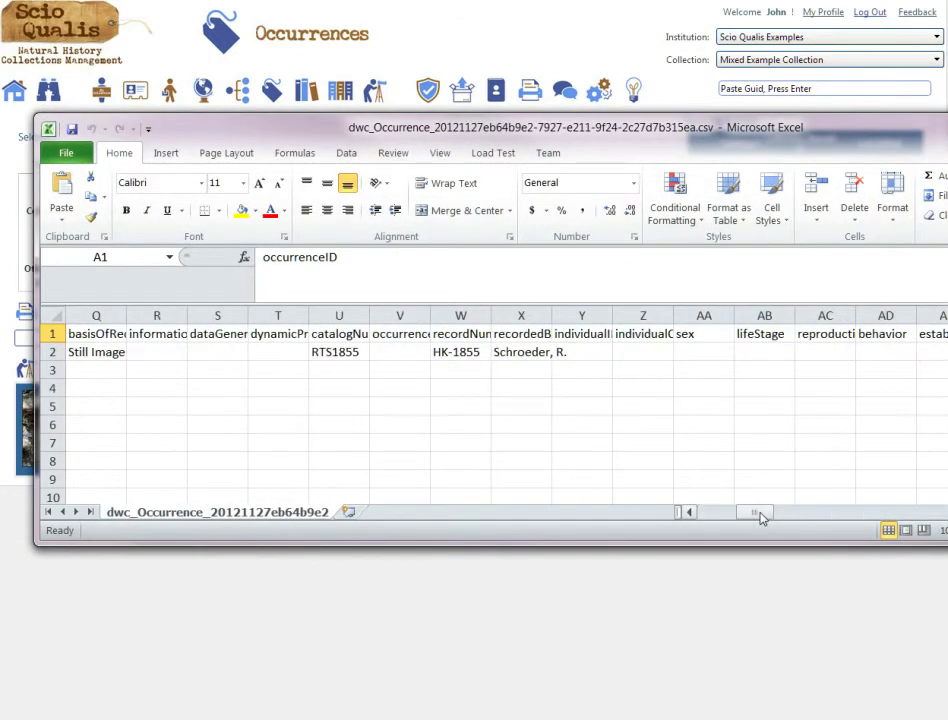
click(532, 336)
click(534, 347)
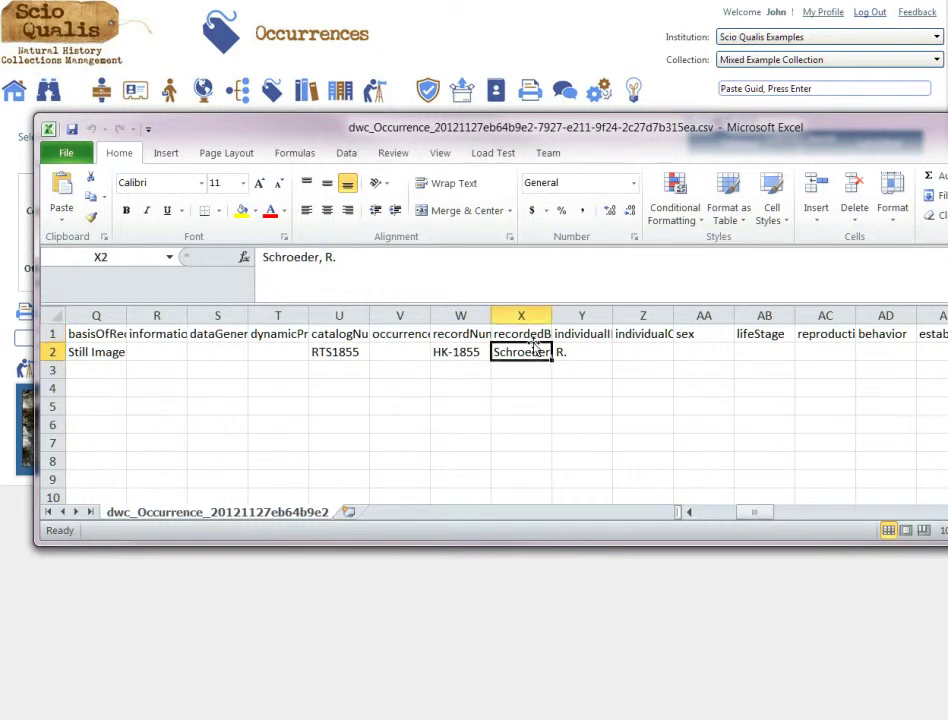
key(Up)
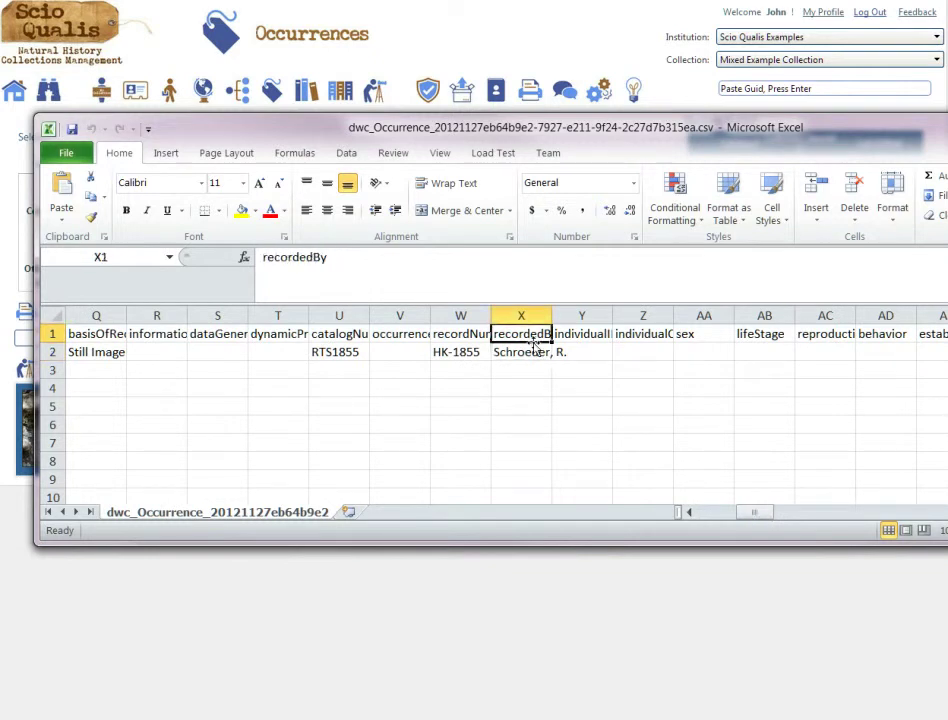
key(Left)
key(Left)
key(Left)
key(Down)
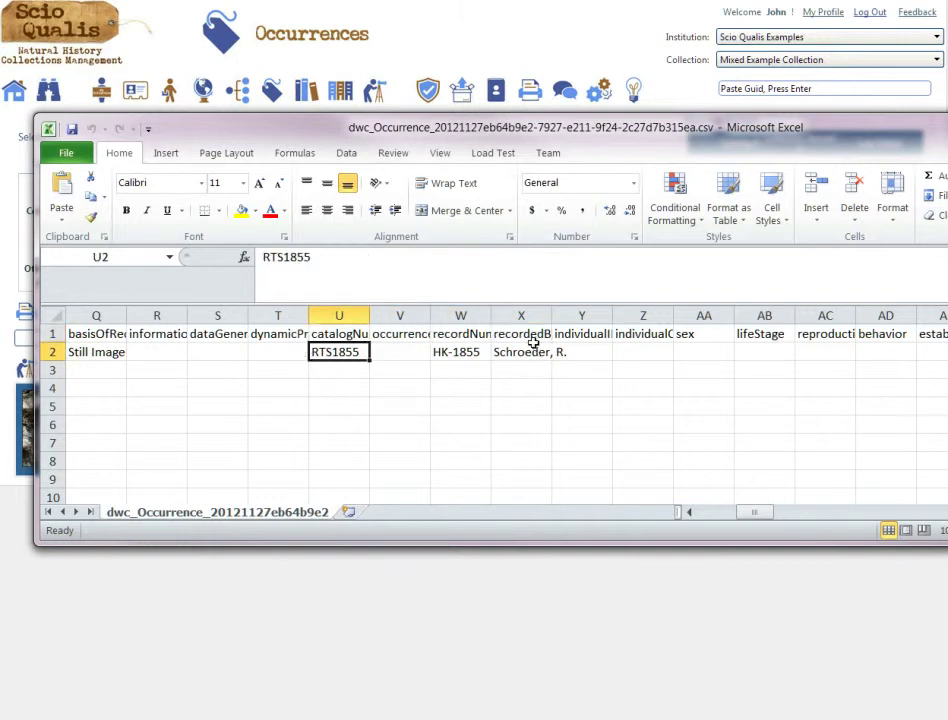
key(Up)
key(Right)
key(Right)
key(Right)
key(Right)
key(Right)
key(Right)
key(Right)
key(Right)
key(Right)
key(Right)
key(Right)
key(Right)
key(Right)
key(Right)
key(Right)
key(Right)
key(Right)
key(Right)
key(Right)
key(Right)
key(Right)
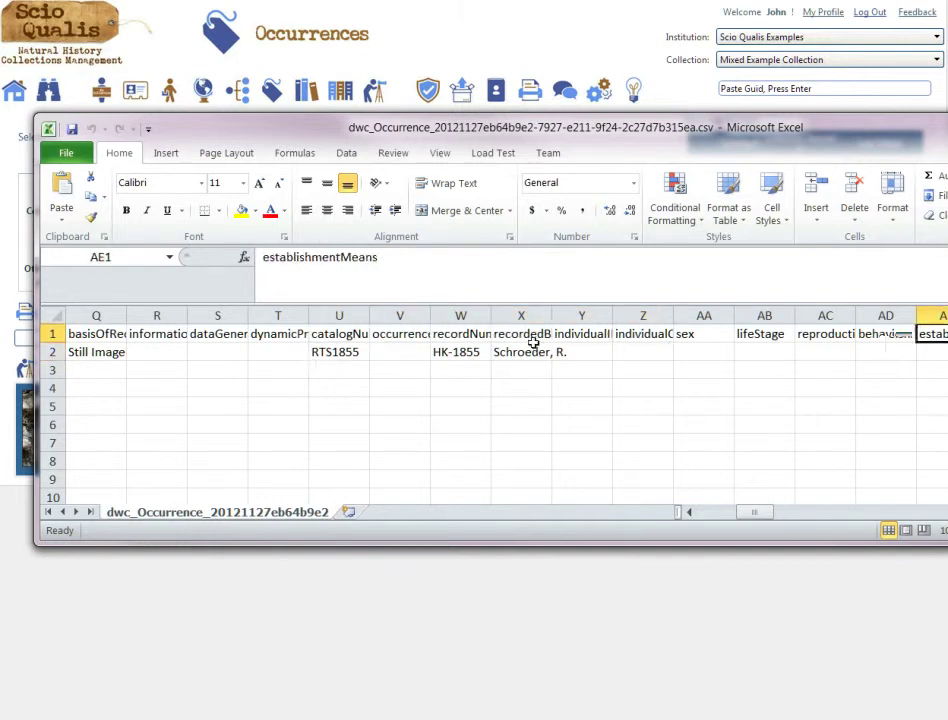
key(Right)
key(Right)
key(Right)
key(Right)
key(Left)
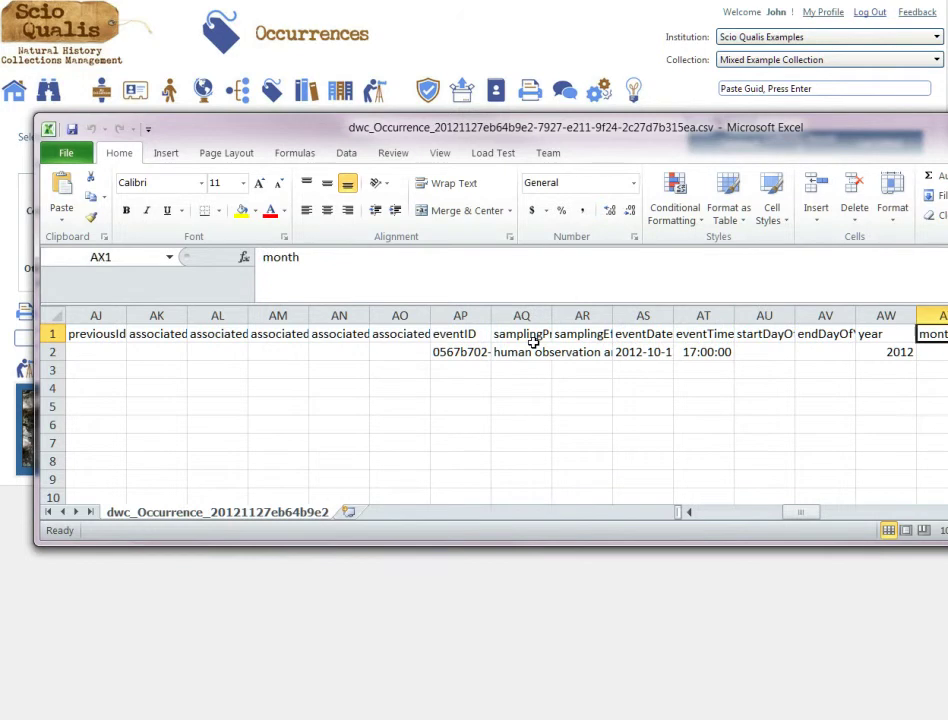
key(Left)
key(Left)
key(Left)
key(Left)
key(Left)
key(Left)
key(Left)
key(Left)
key(Right)
key(Down)
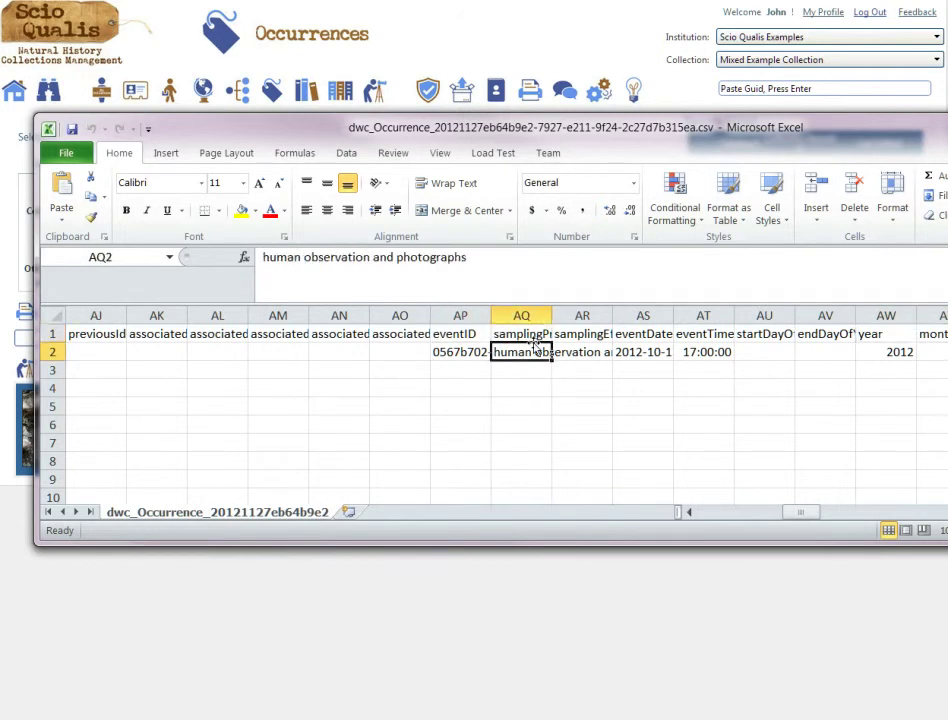
key(Right)
key(Left)
key(Up)
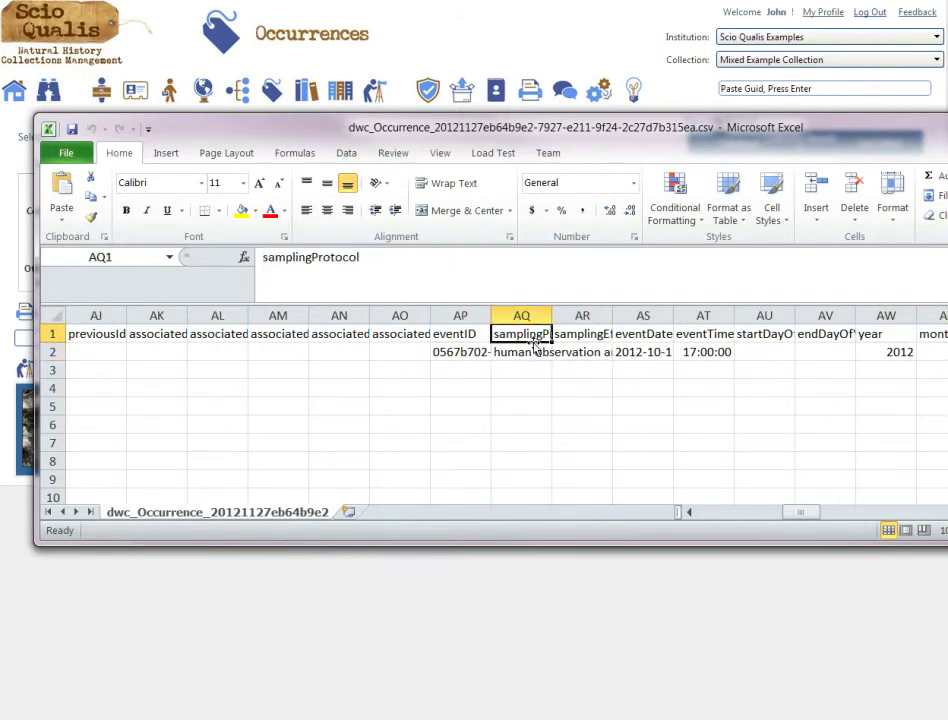
key(Right)
key(Right)
key(Right)
key(Right)
key(Right)
key(Right)
key(Right)
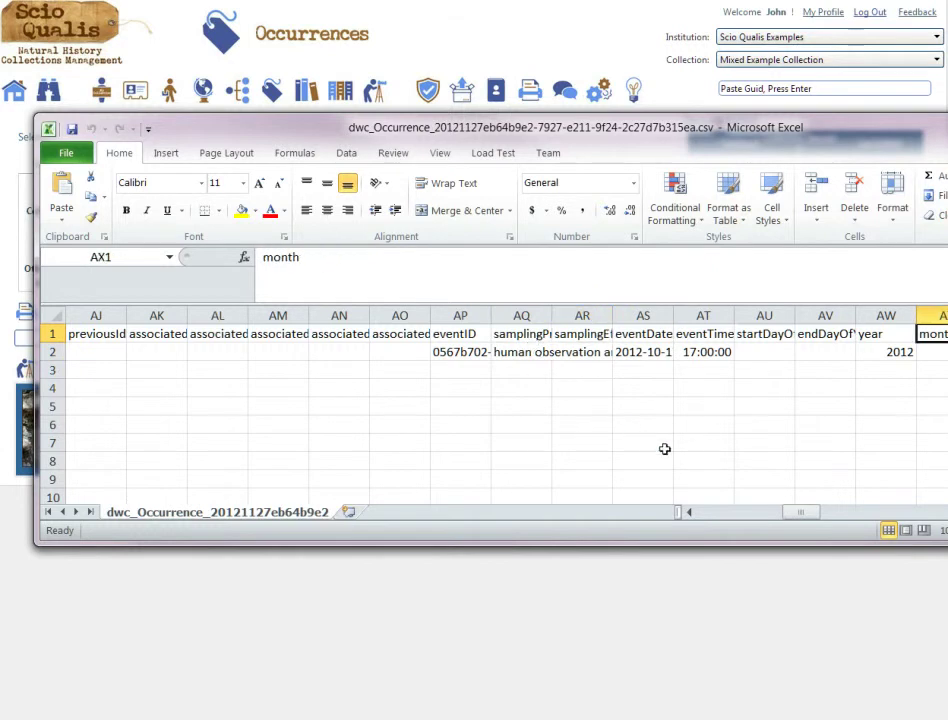
click(858, 513)
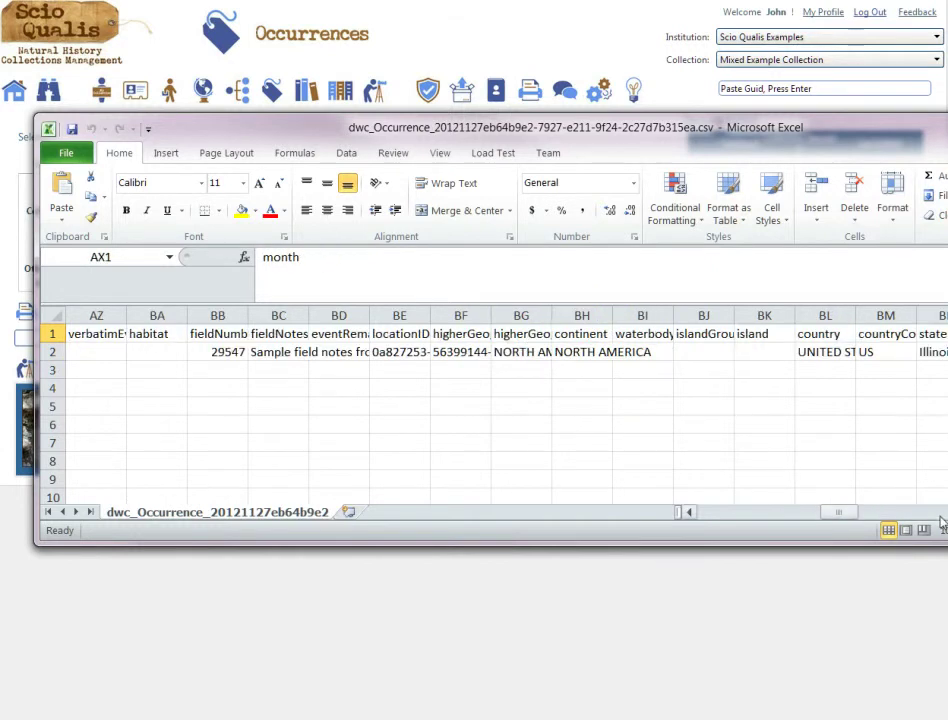
key(Down)
key(Right)
key(Right)
key(Right)
key(Right)
key(Right)
key(Right)
key(Right)
key(Right)
key(Right)
key(Right)
key(Right)
key(Right)
key(Right)
key(Right)
key(Right)
key(Right)
key(Right)
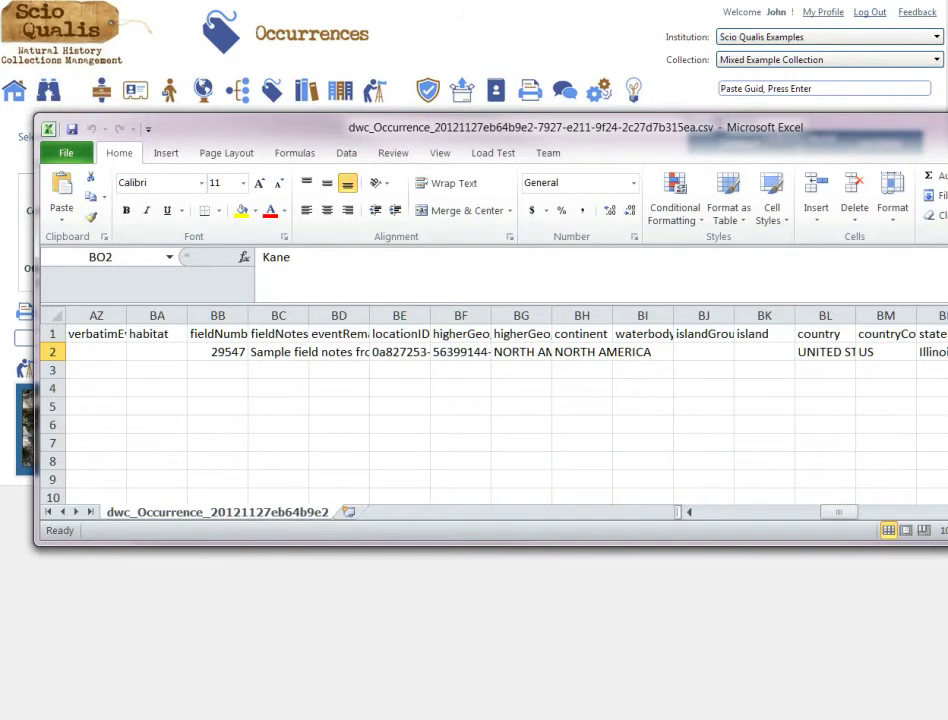
click(870, 513)
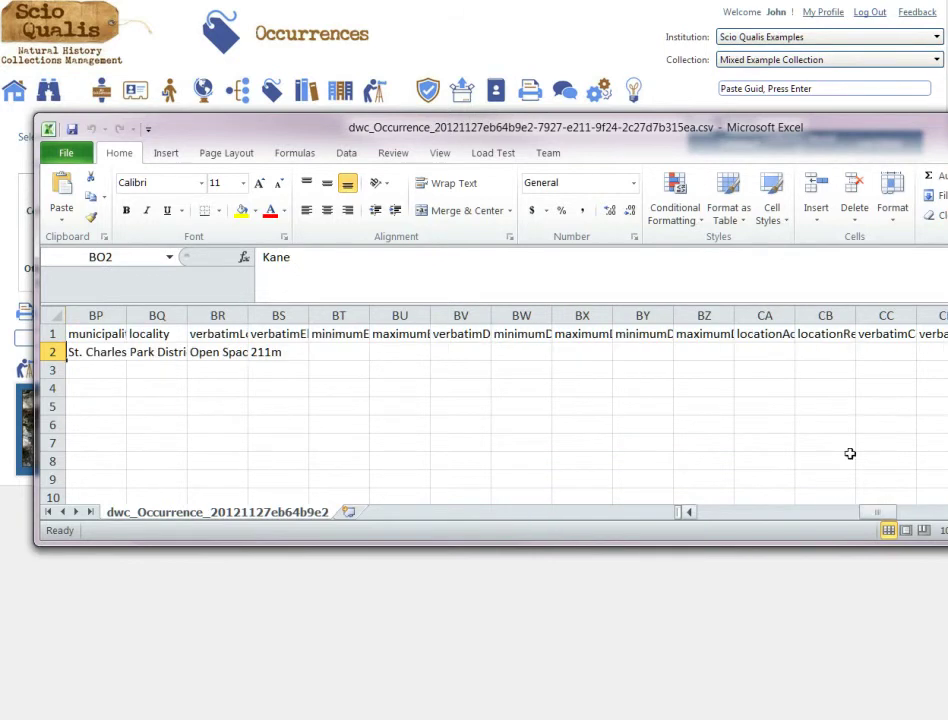
click(277, 356)
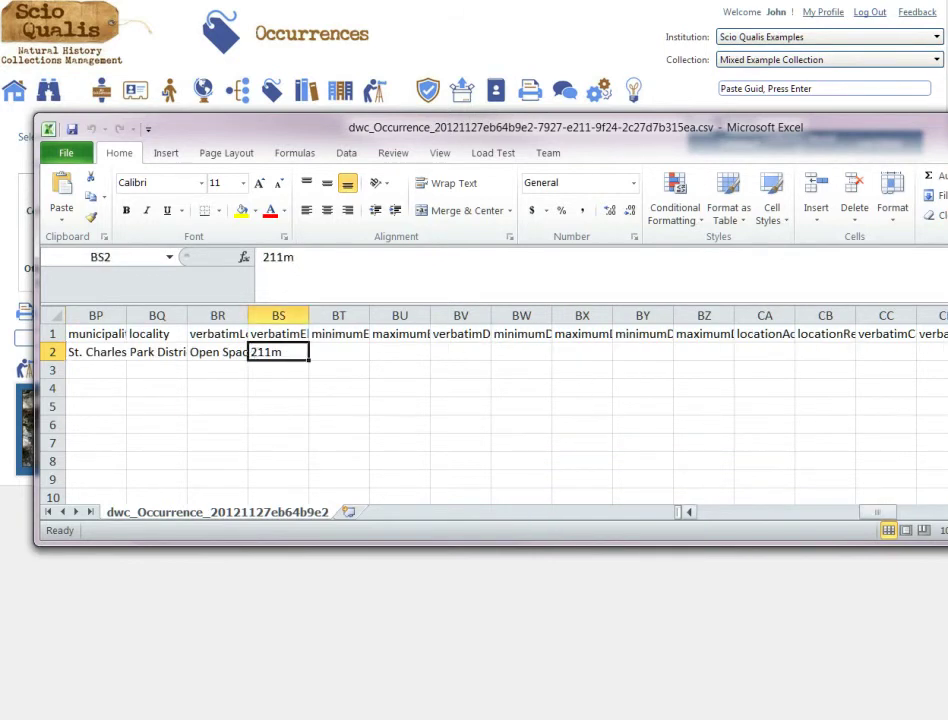
scroll(697, 390, right, 5)
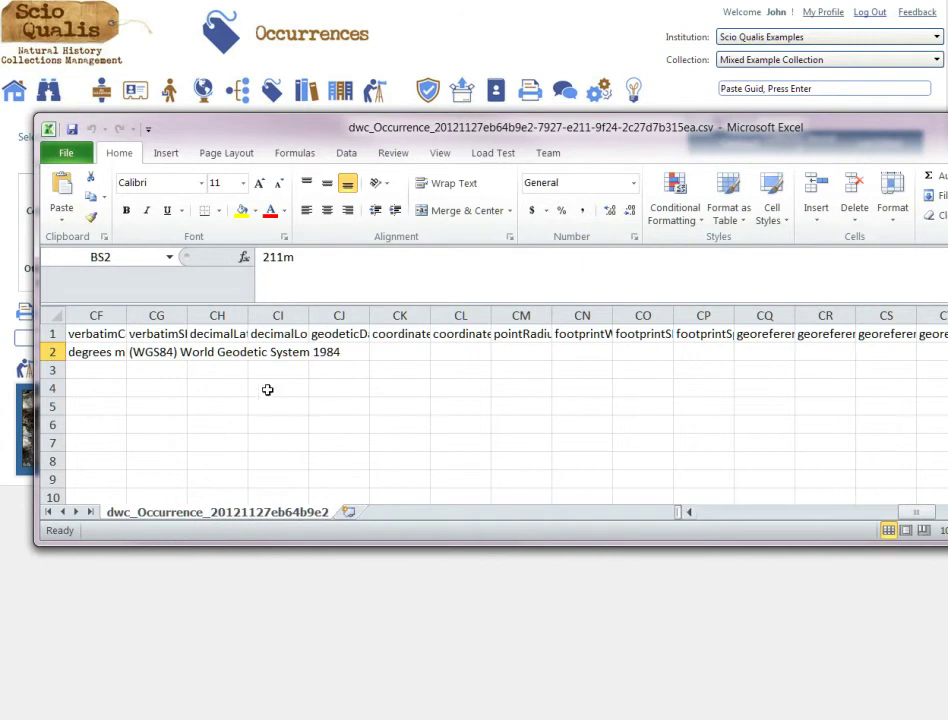
click(147, 354)
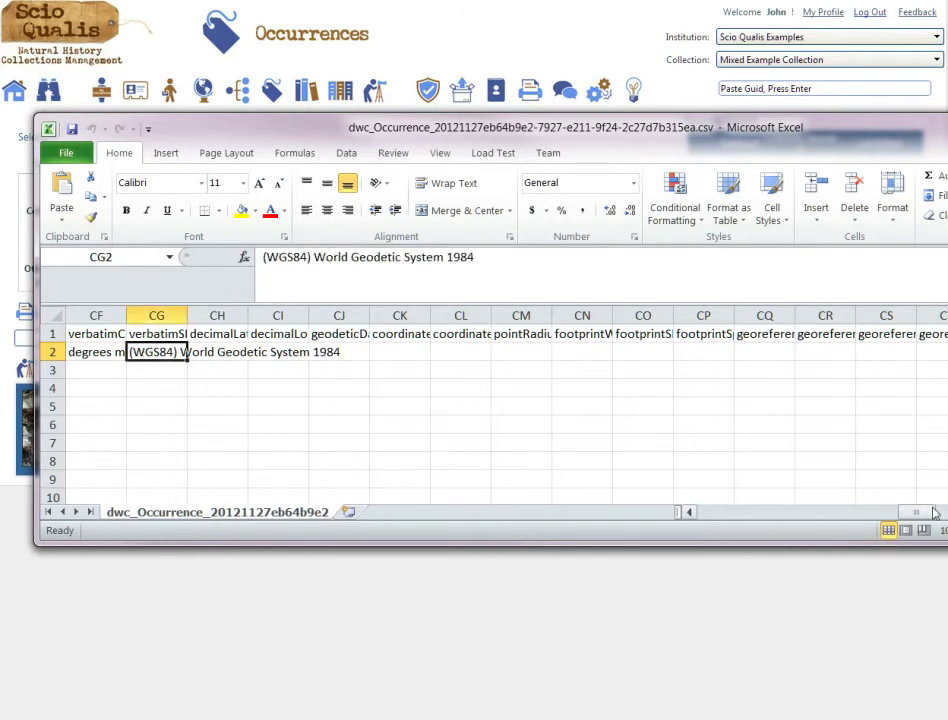
drag(924, 516, 916, 444)
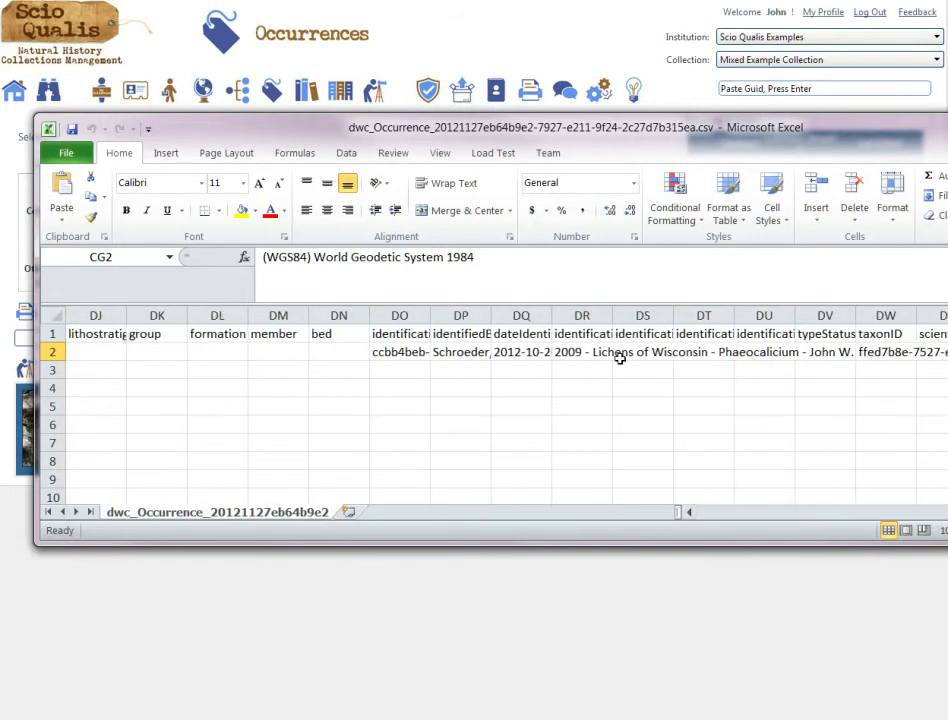
click(572, 354)
click(537, 353)
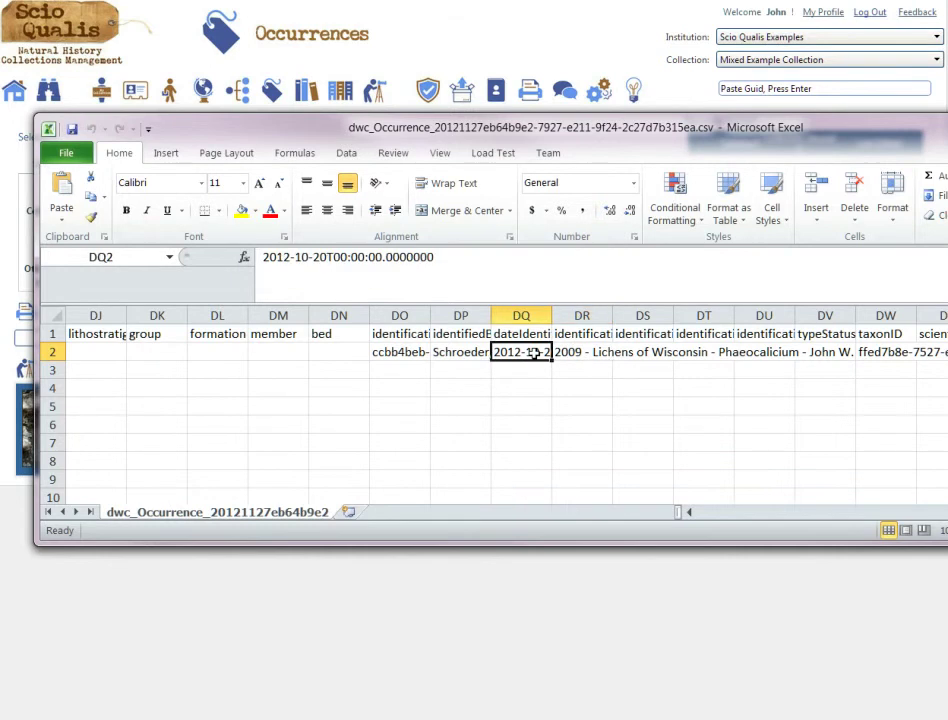
click(572, 354)
click(581, 332)
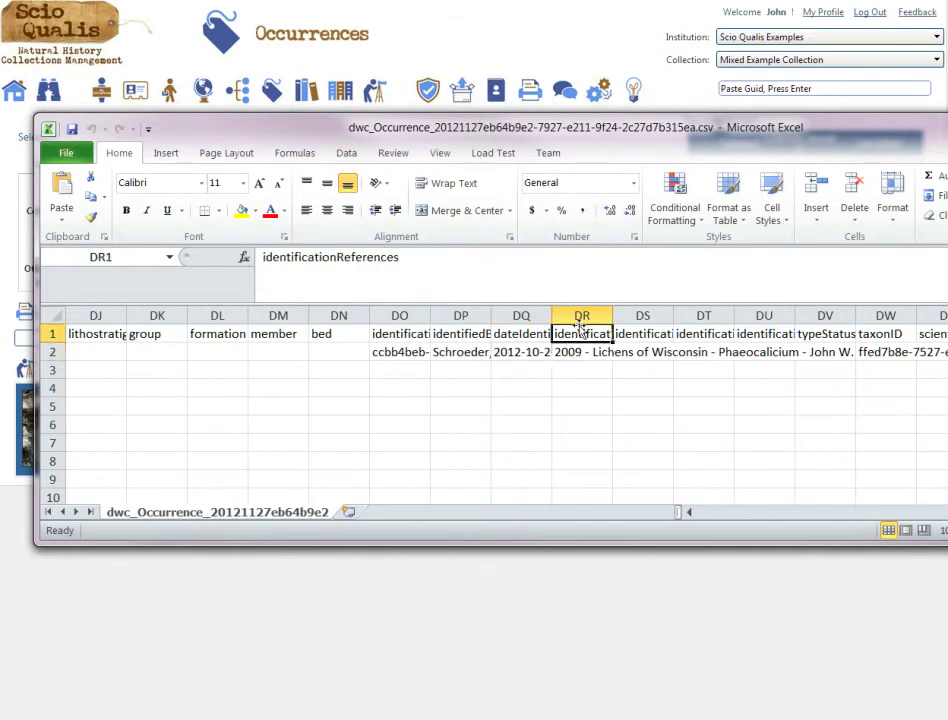
click(575, 352)
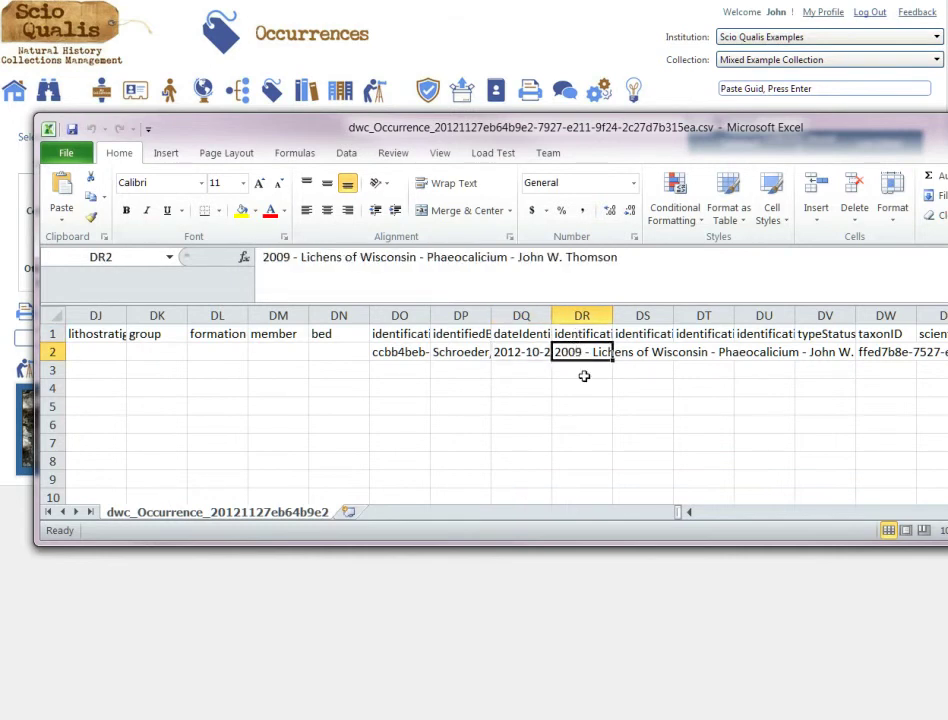
click(903, 333)
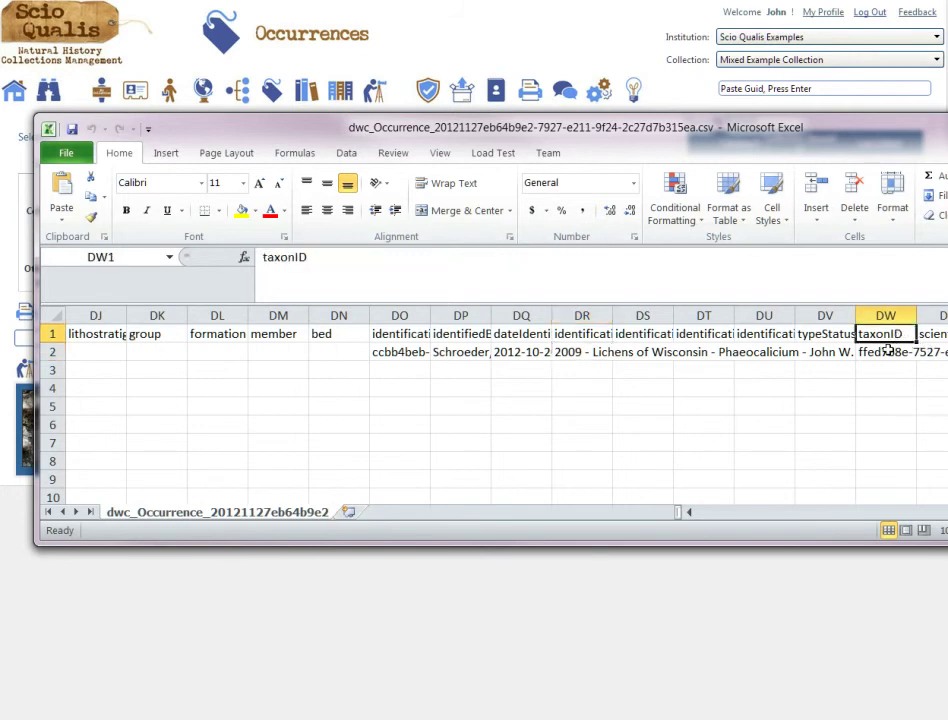
click(897, 352)
click(933, 334)
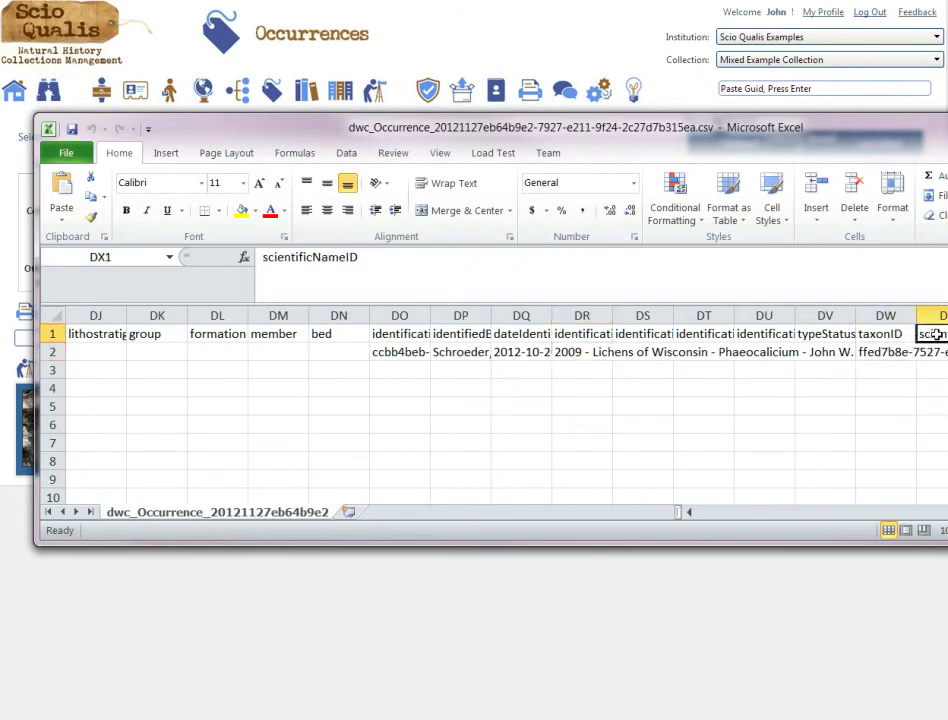
key(Right)
key(Right)
key(Right)
key(Right)
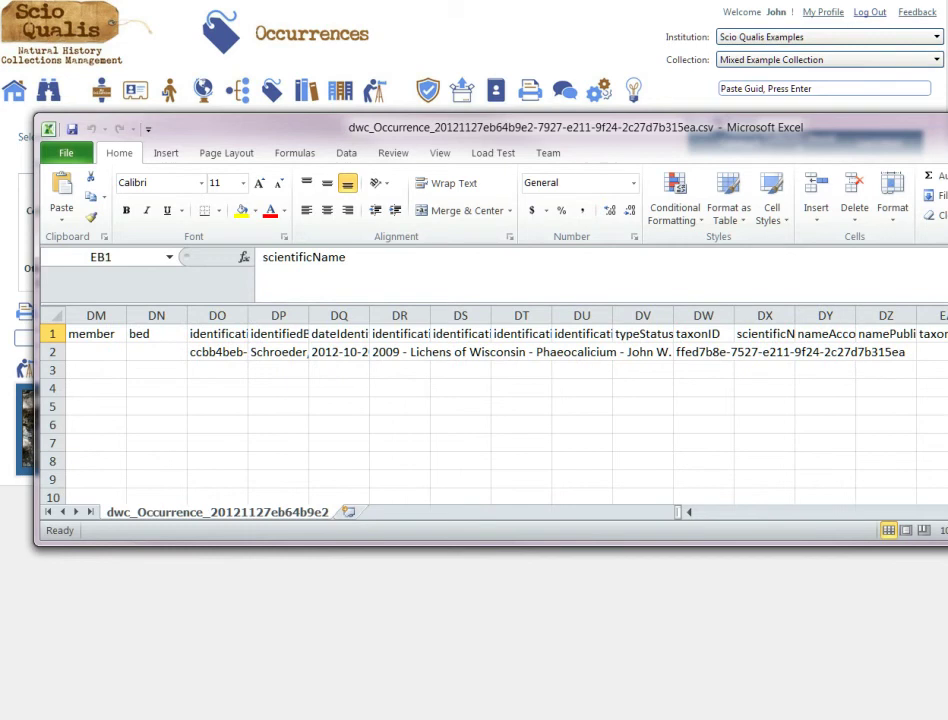
key(Down)
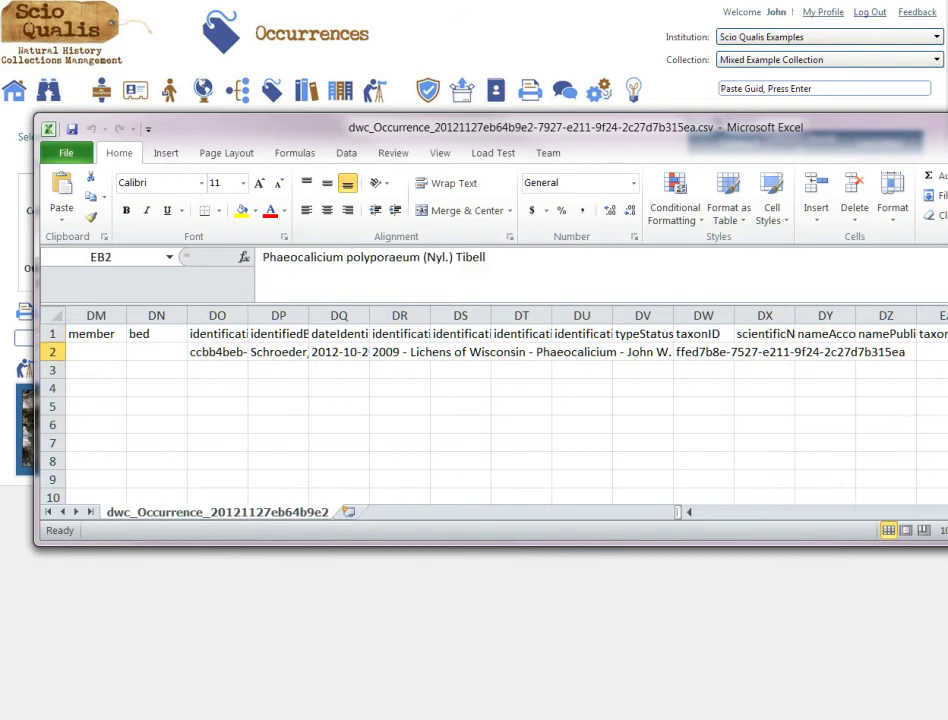
key(alt+Tab)
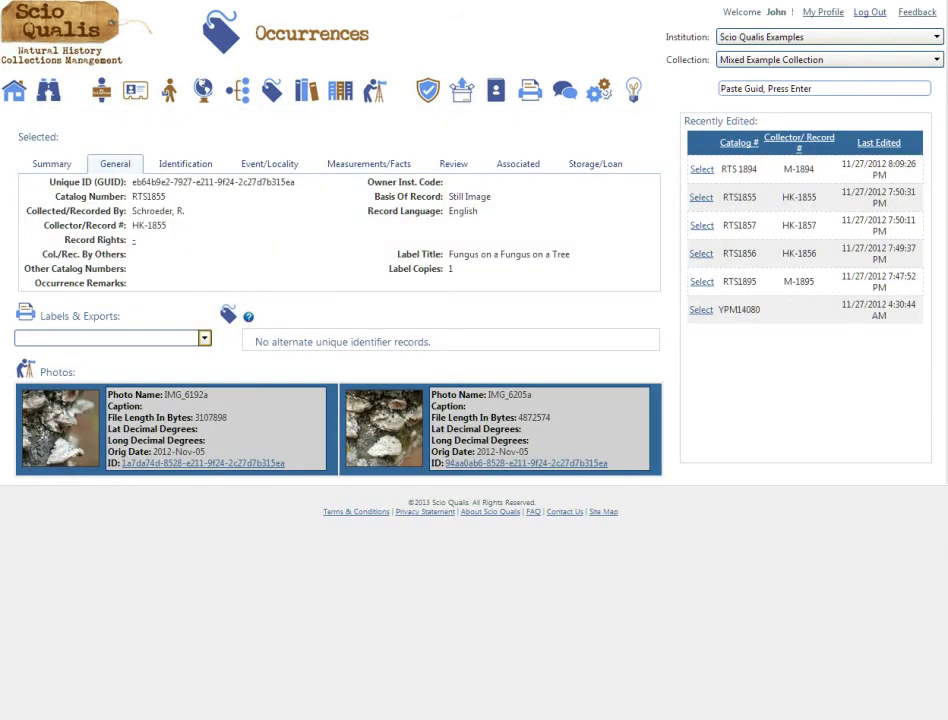